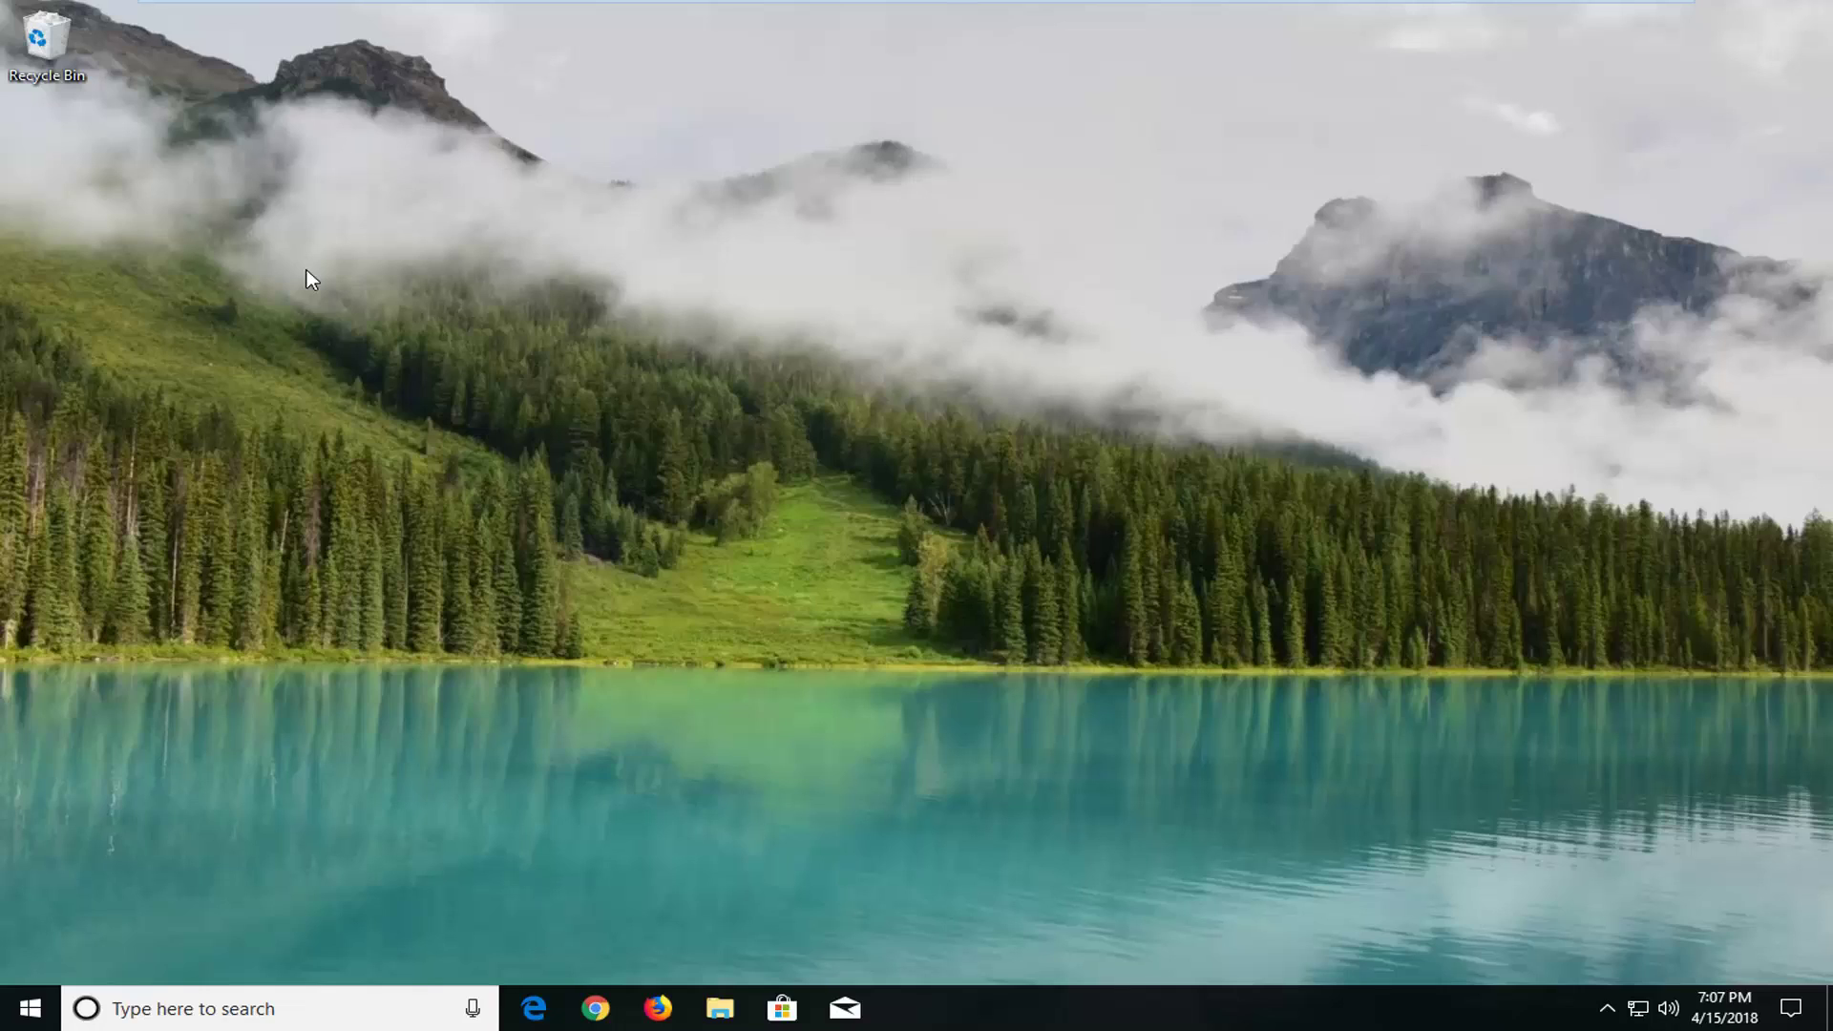
Search the Start menu for 'reset' to find Reset this PC
{"action": "left_click", "coordinate": [13, 1019]}
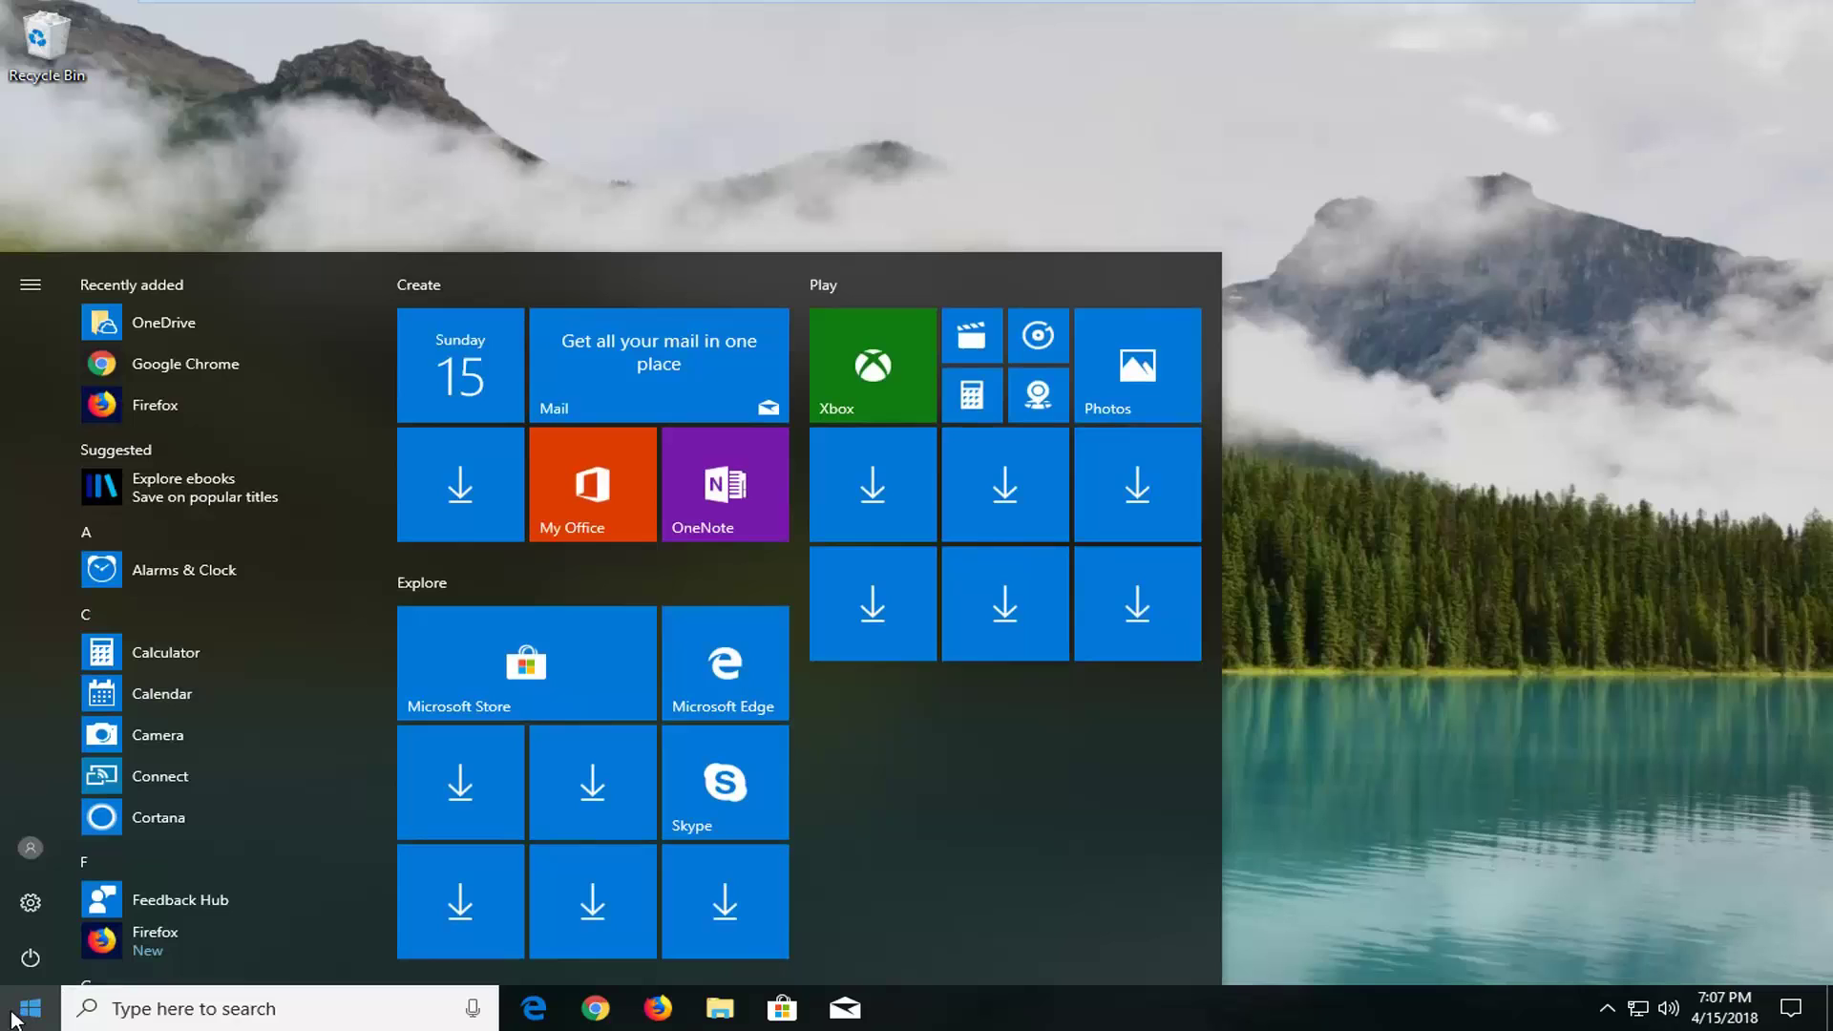
{"action": "type", "text": "reset"}
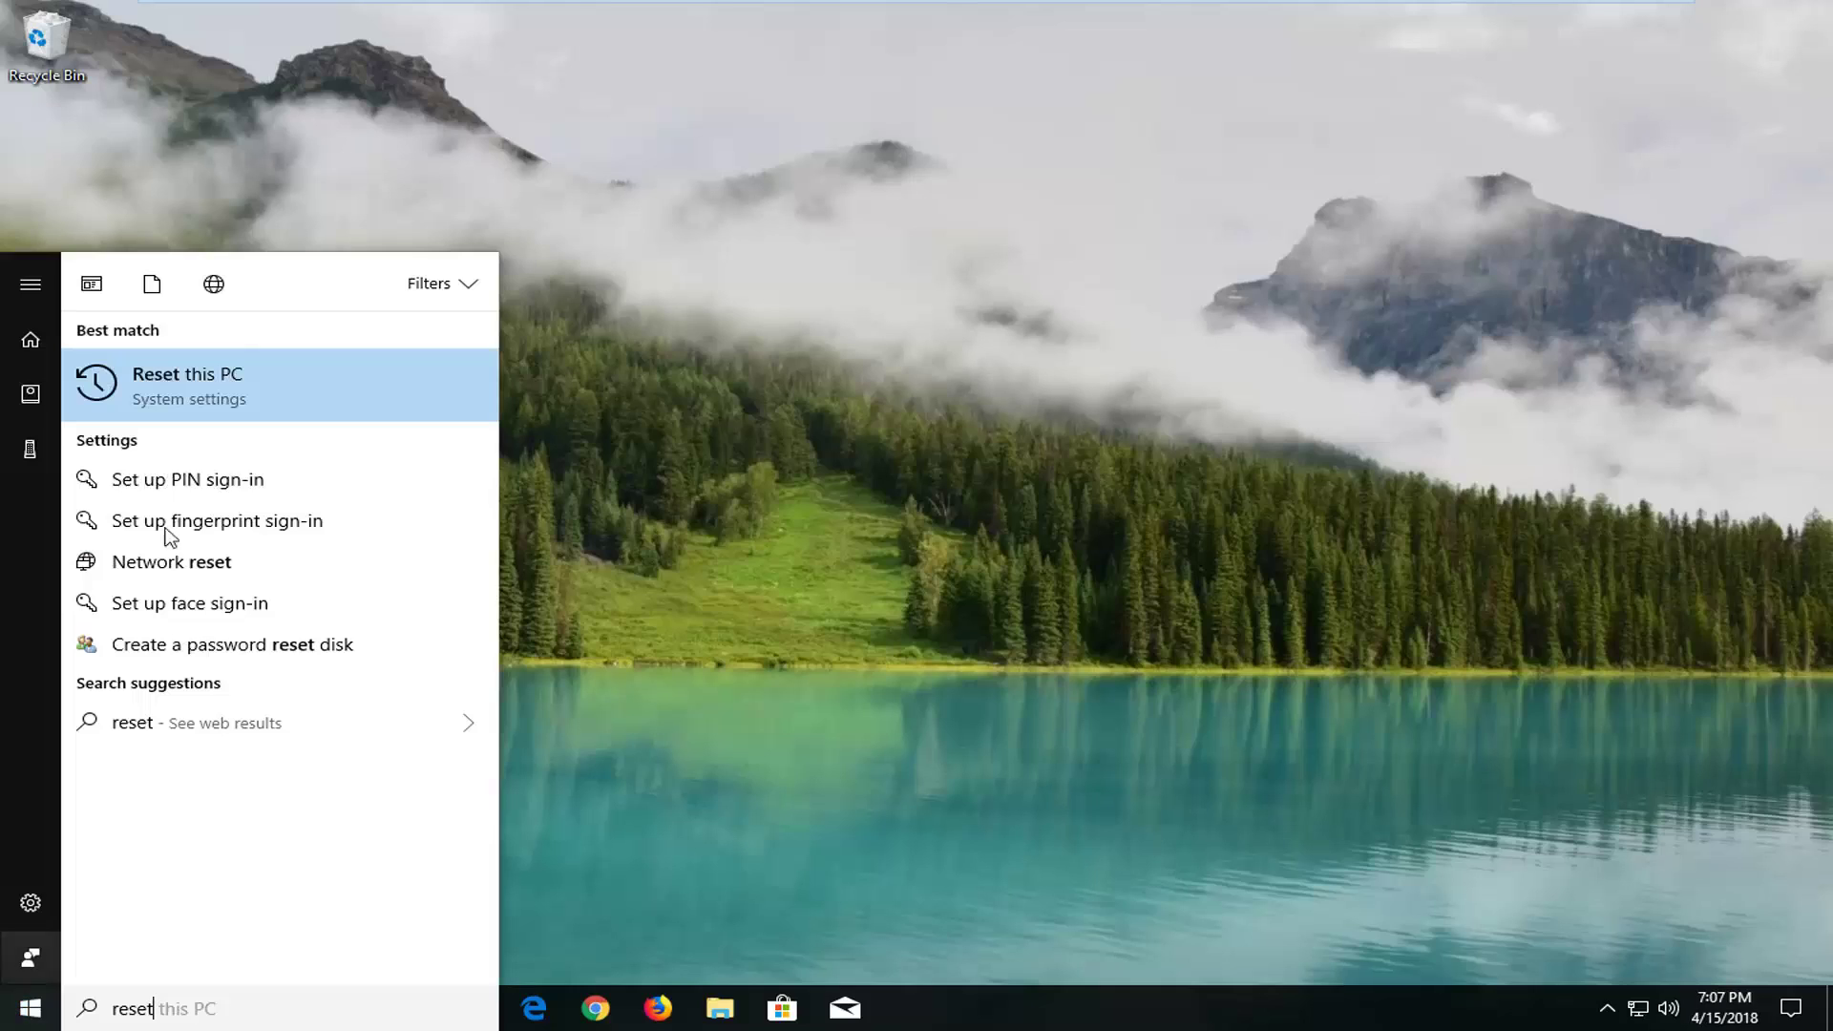
Open the 'Reset this PC' result to reach the Update & Security Recovery page
{"action": "left_click", "coordinate": [222, 388]}
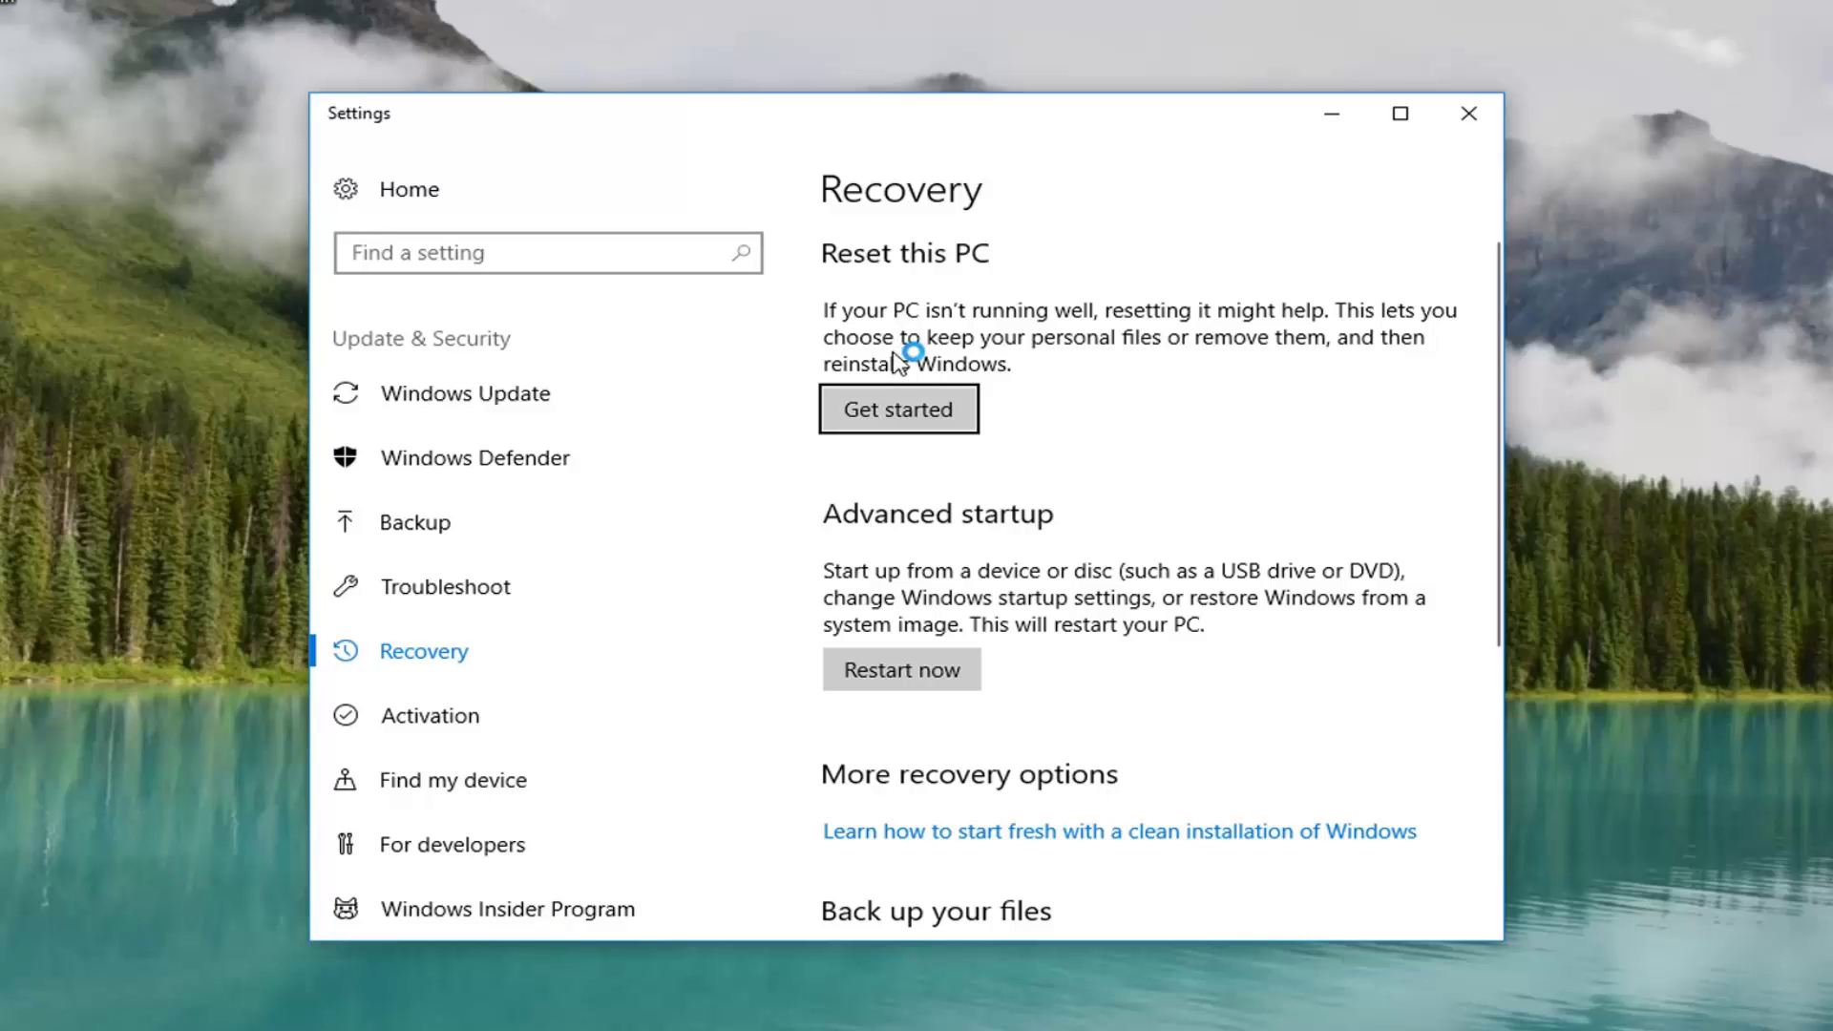
Start the Reset this PC wizard with Get started
{"action": "left_click", "coordinate": [915, 418]}
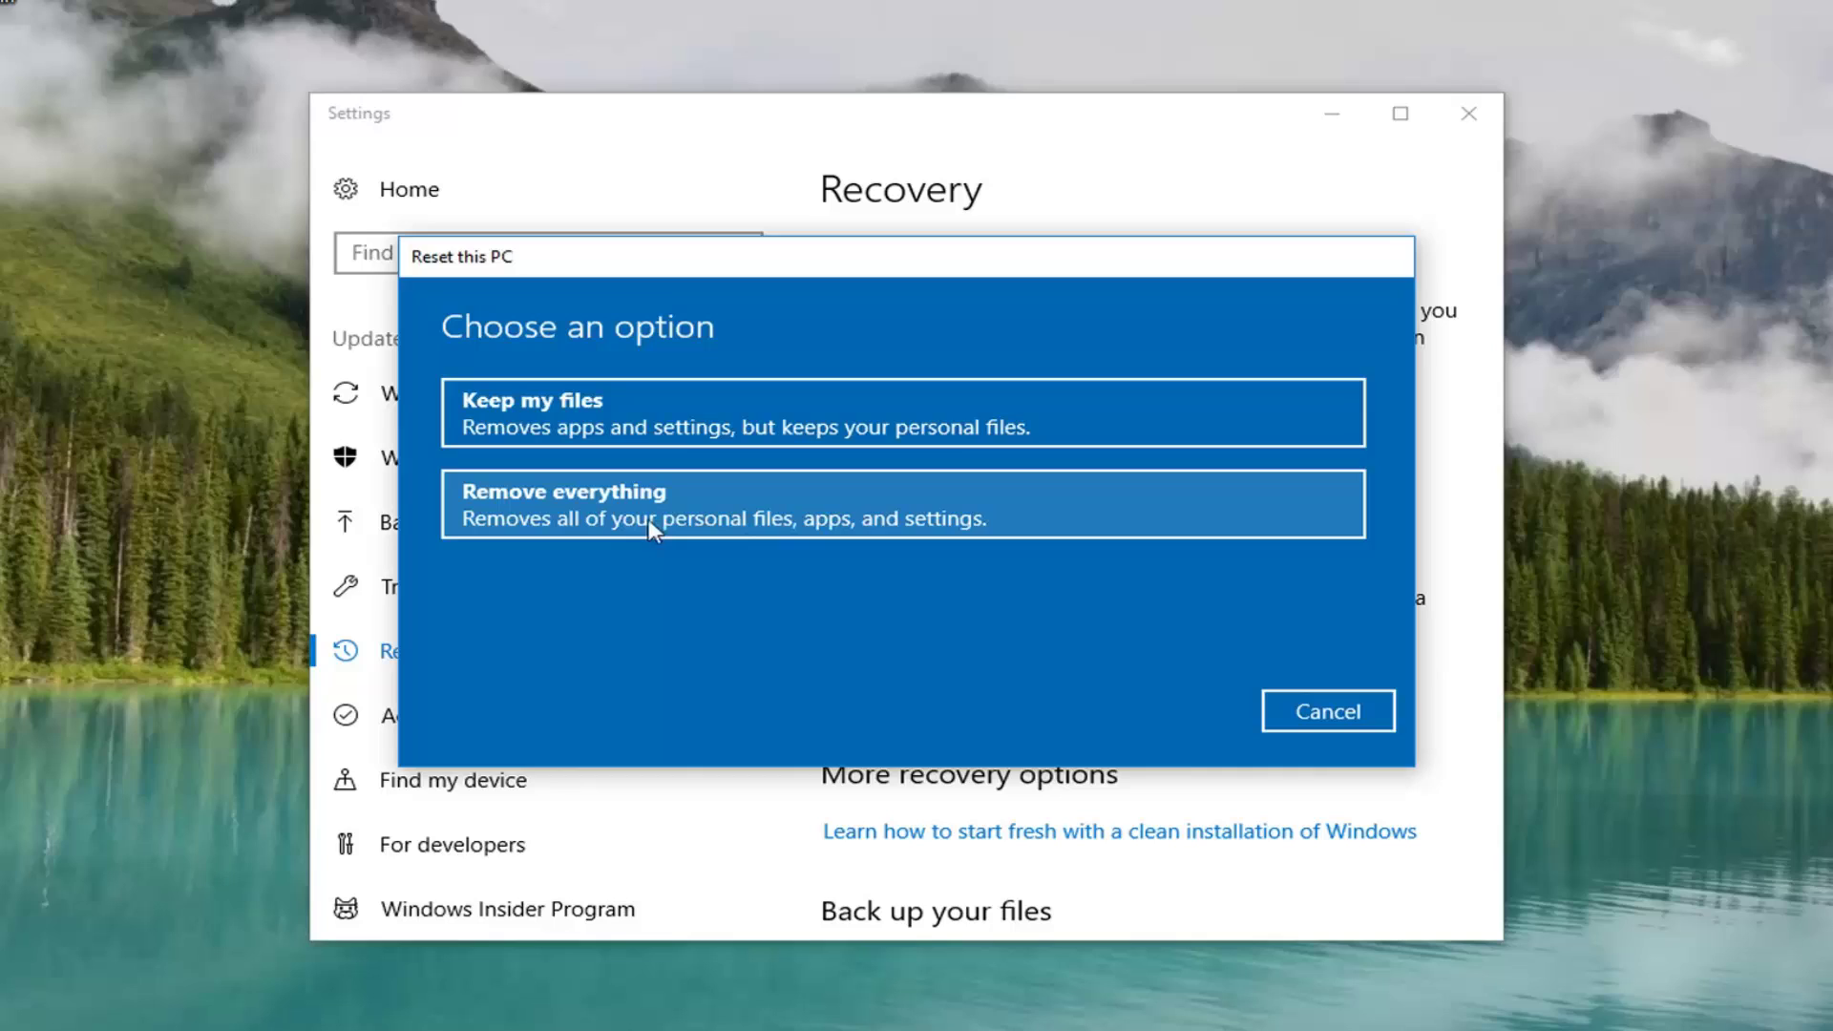
Choose 'Remove everything' to delete all personal files, apps and settings
{"action": "left_click", "coordinate": [677, 518]}
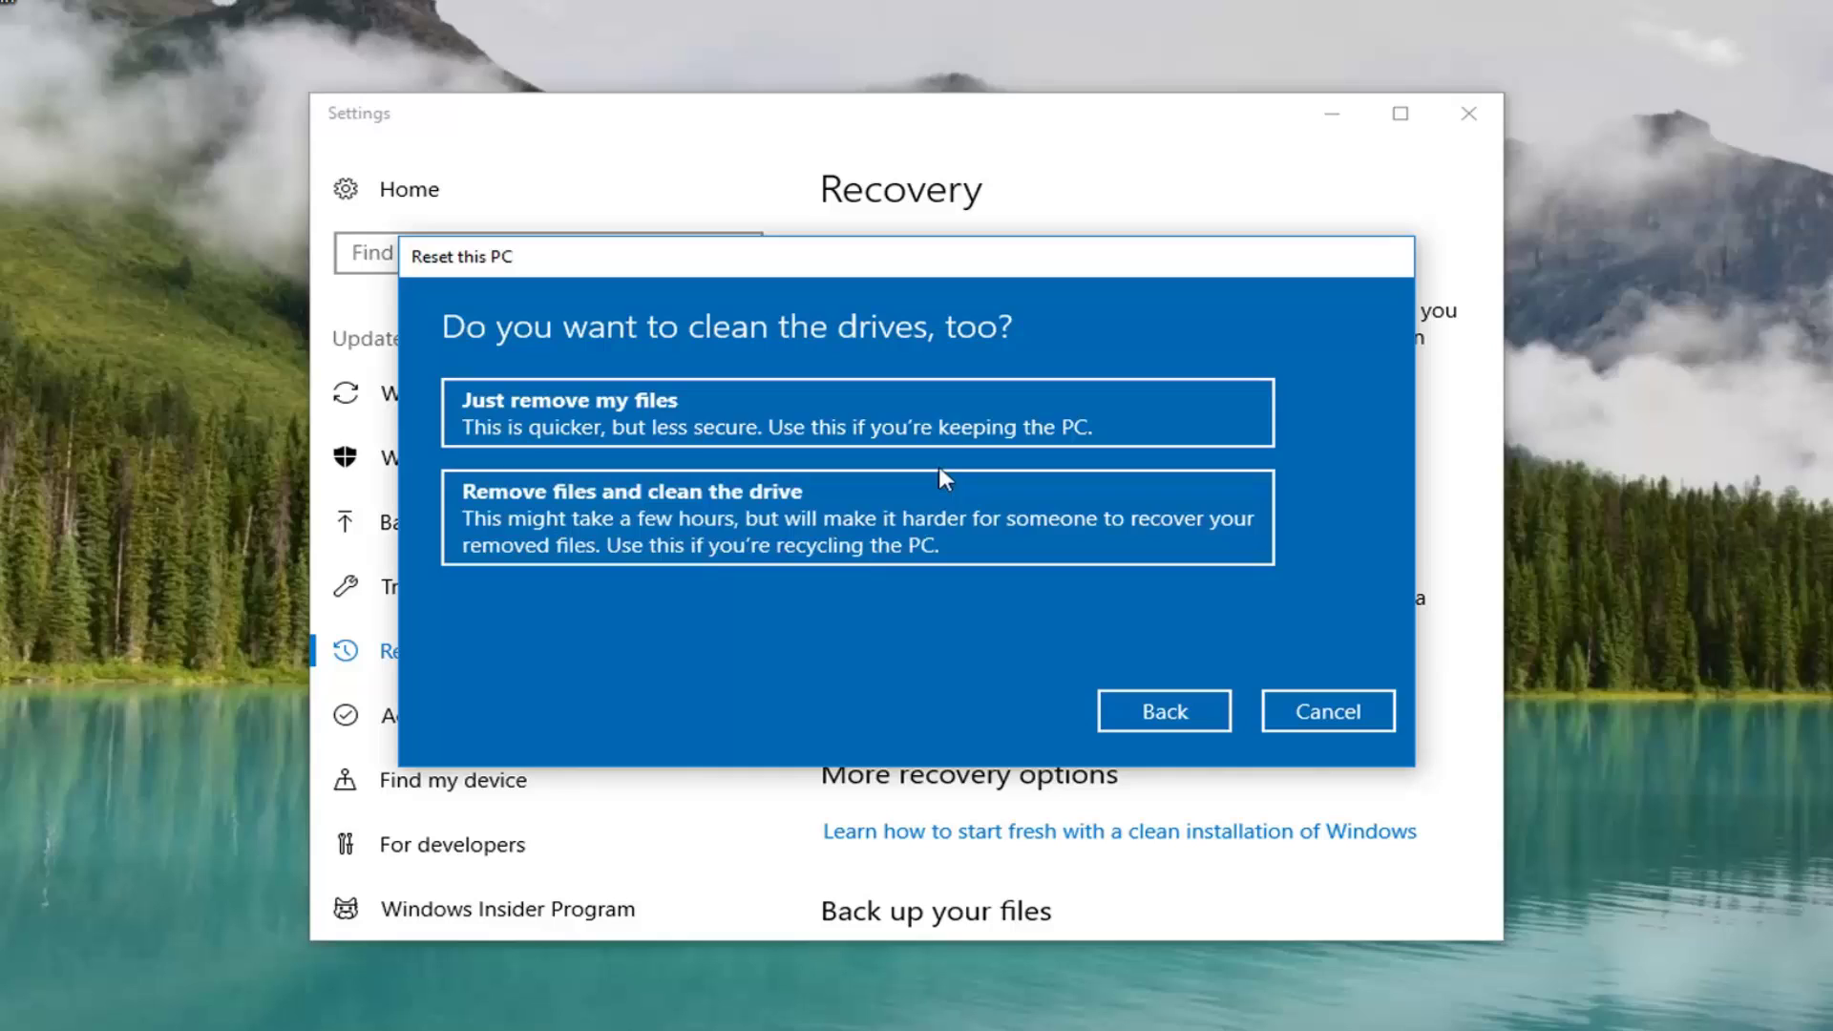
Choose 'Just remove my files' without cleaning the drive, then confirm the reset
{"action": "left_click", "coordinate": [956, 431]}
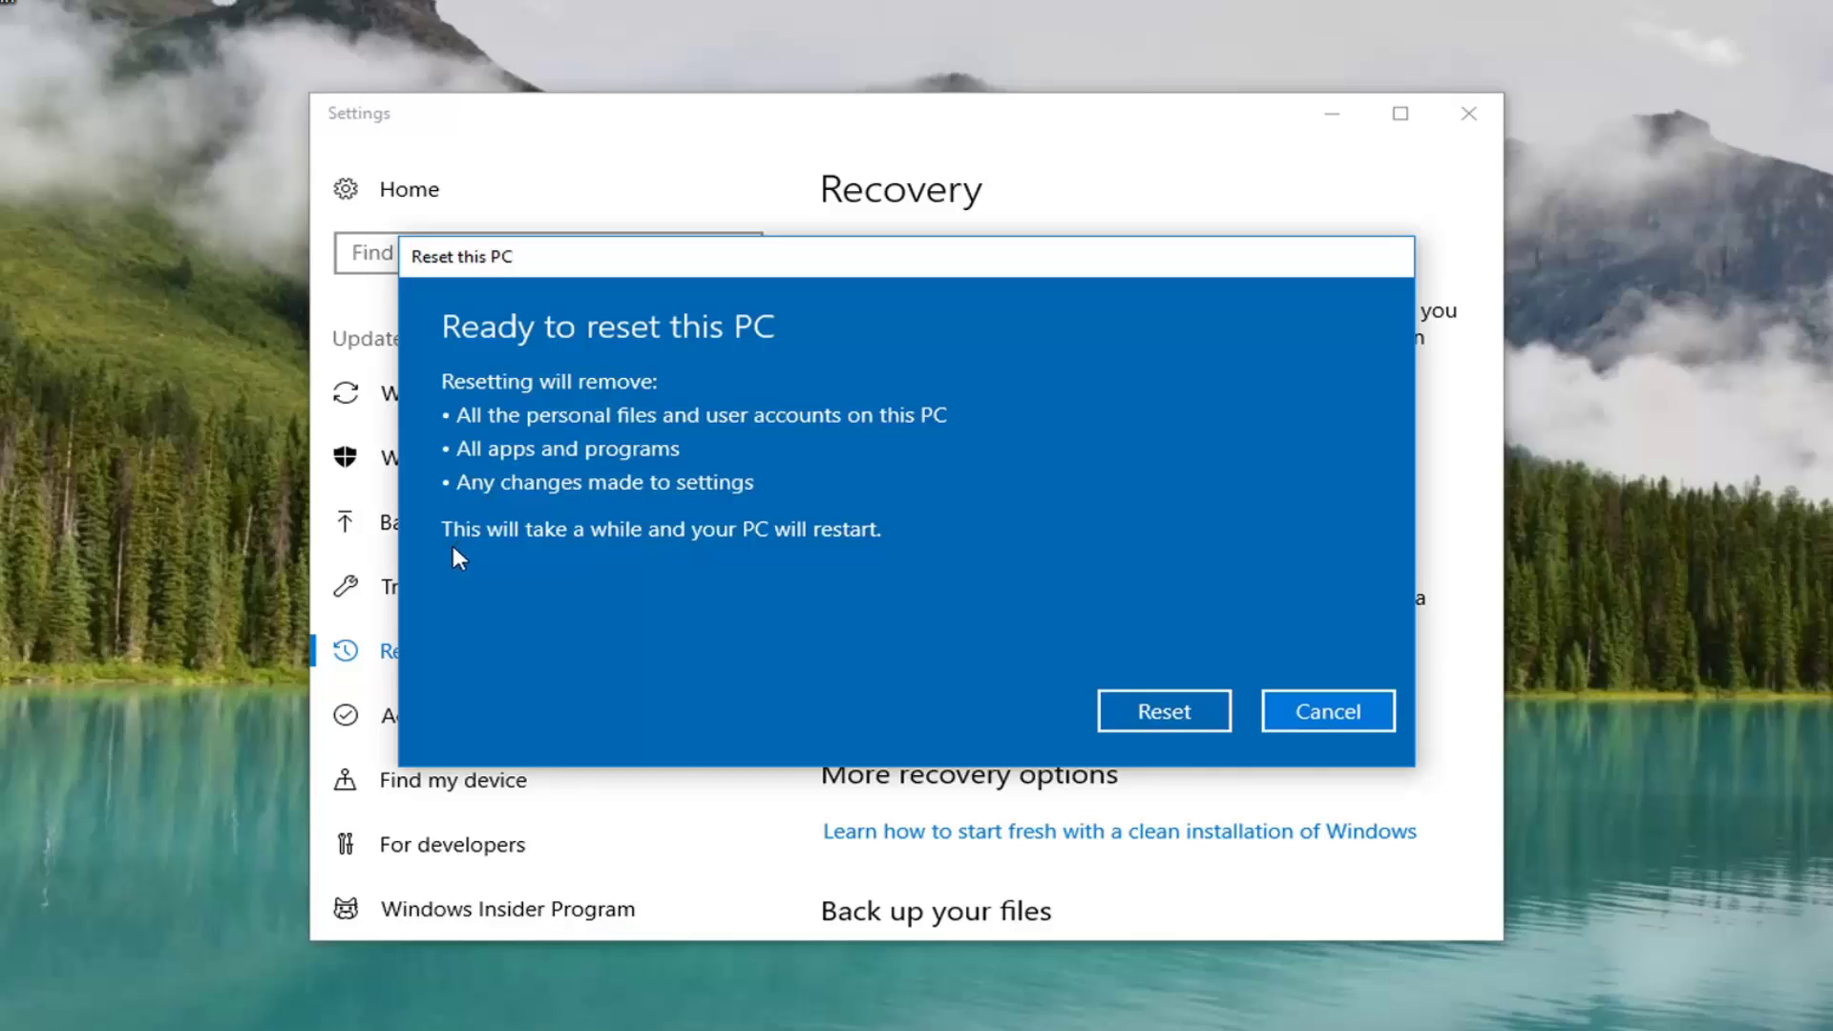
{"action": "left_click", "coordinate": [1137, 720]}
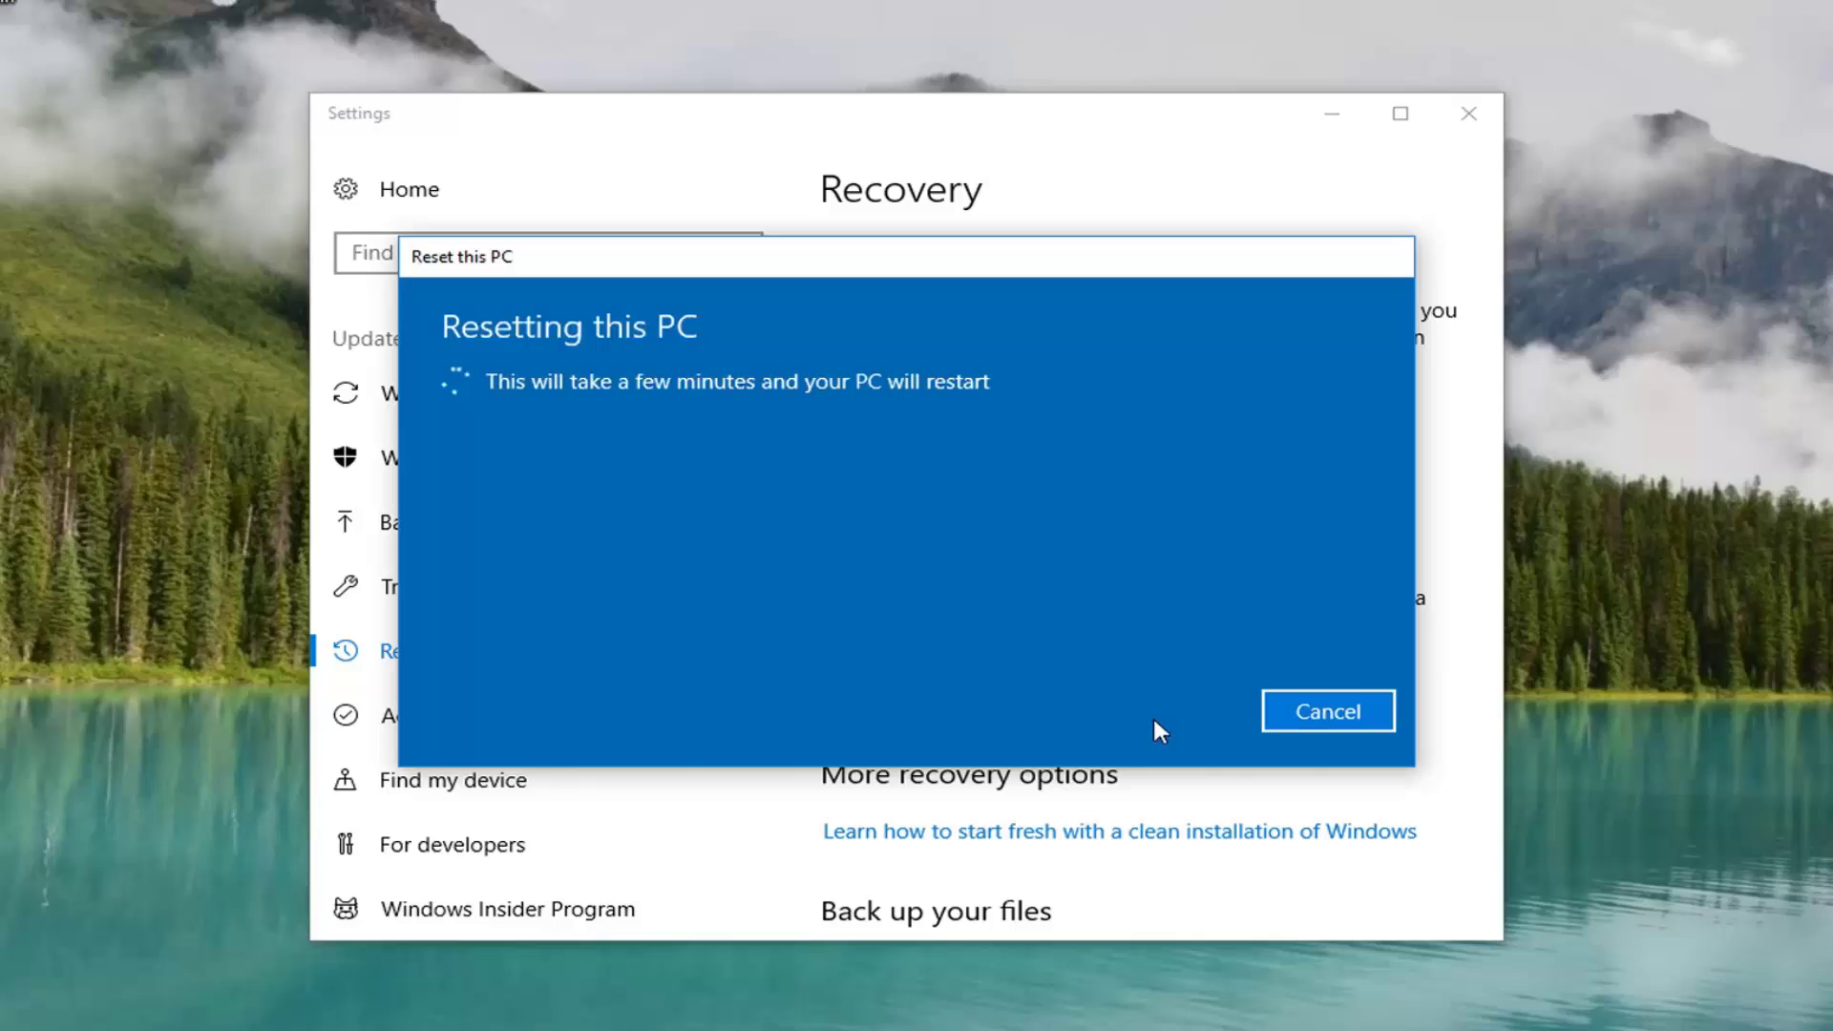
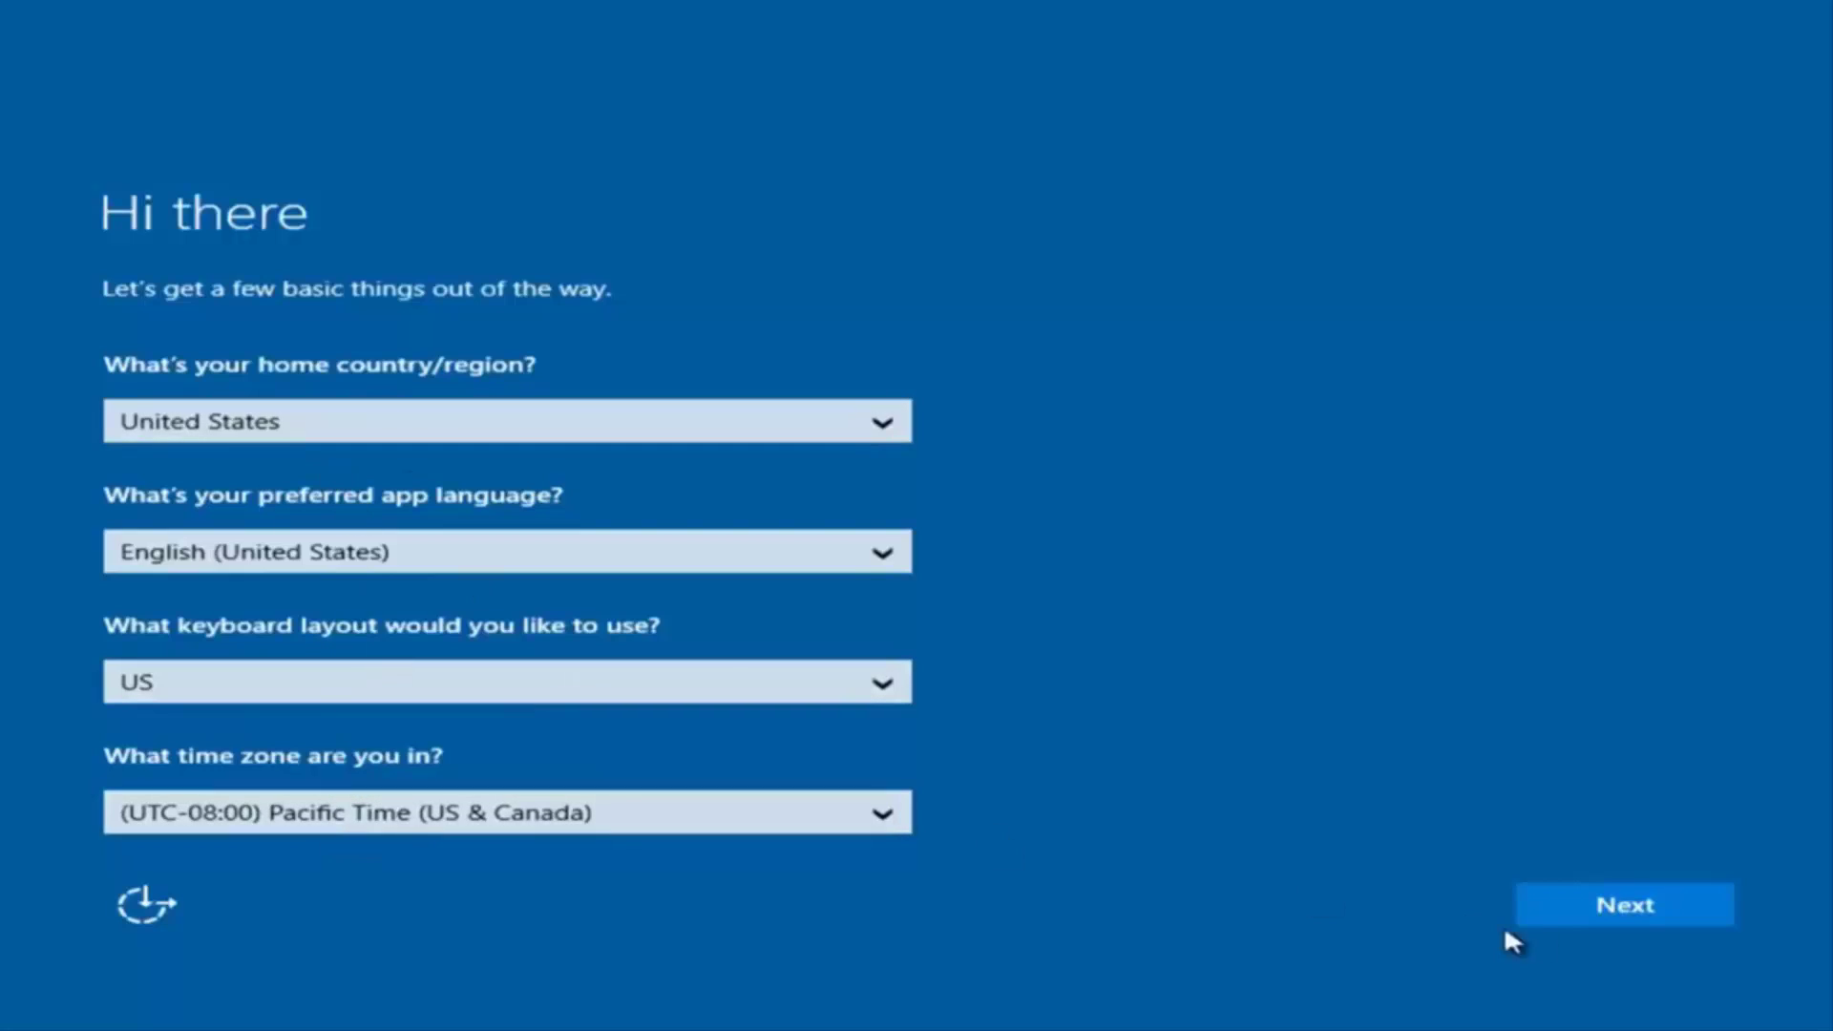
Keep the United States region, language, keyboard and Pacific time zone, and accept the licence terms
{"action": "left_click", "coordinate": [1635, 912]}
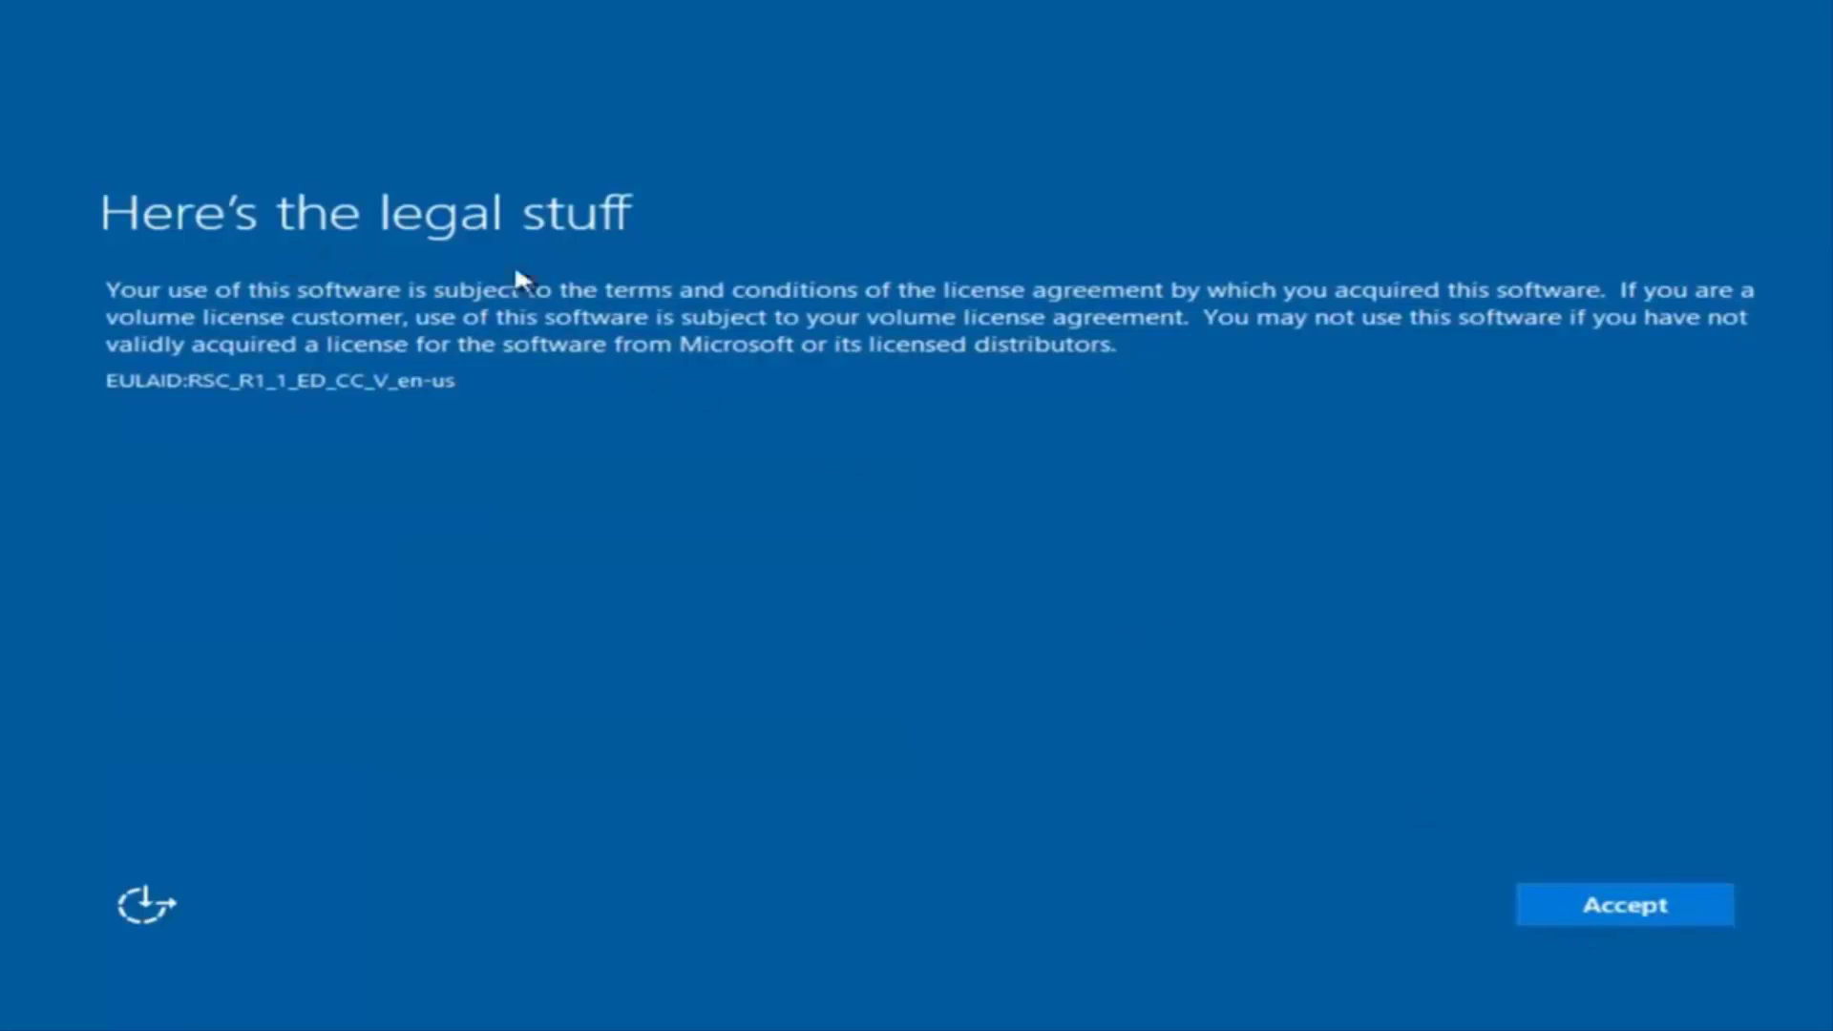
{"action": "left_click", "coordinate": [1652, 912]}
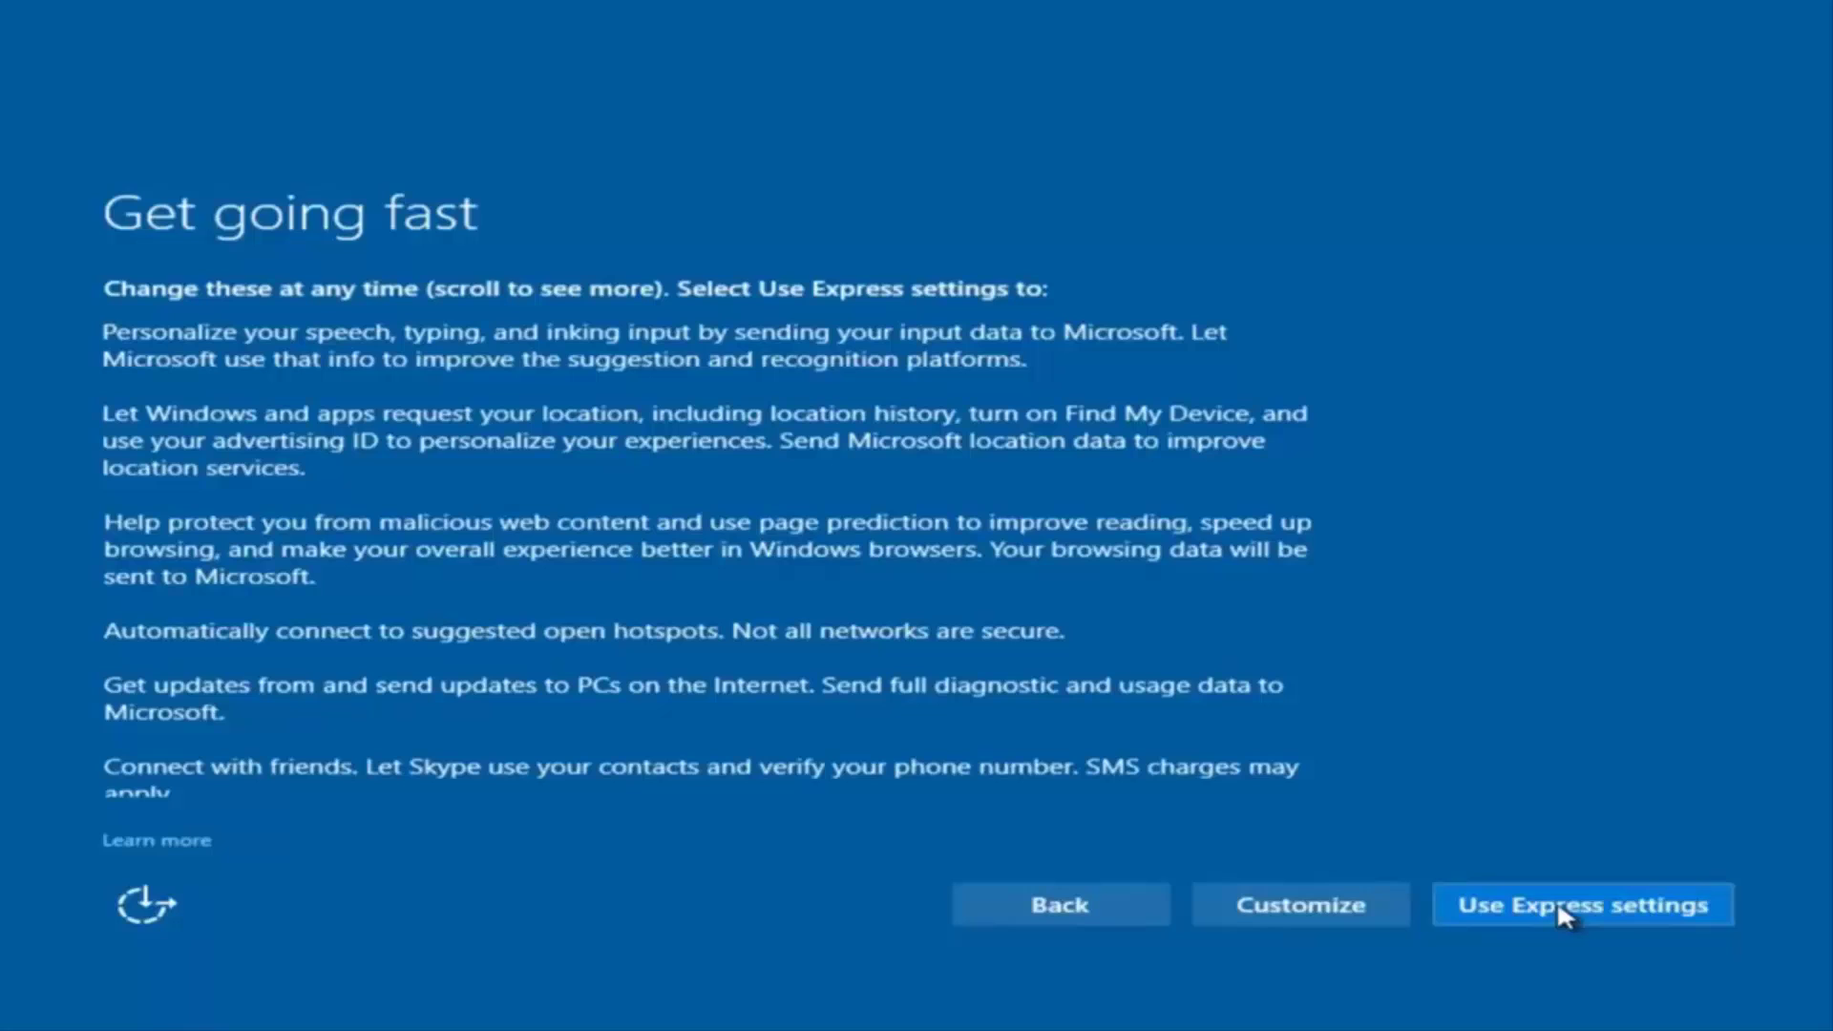
Customize the settings and turn off speech, typing and inking personalization
{"action": "left_click", "coordinate": [1316, 906]}
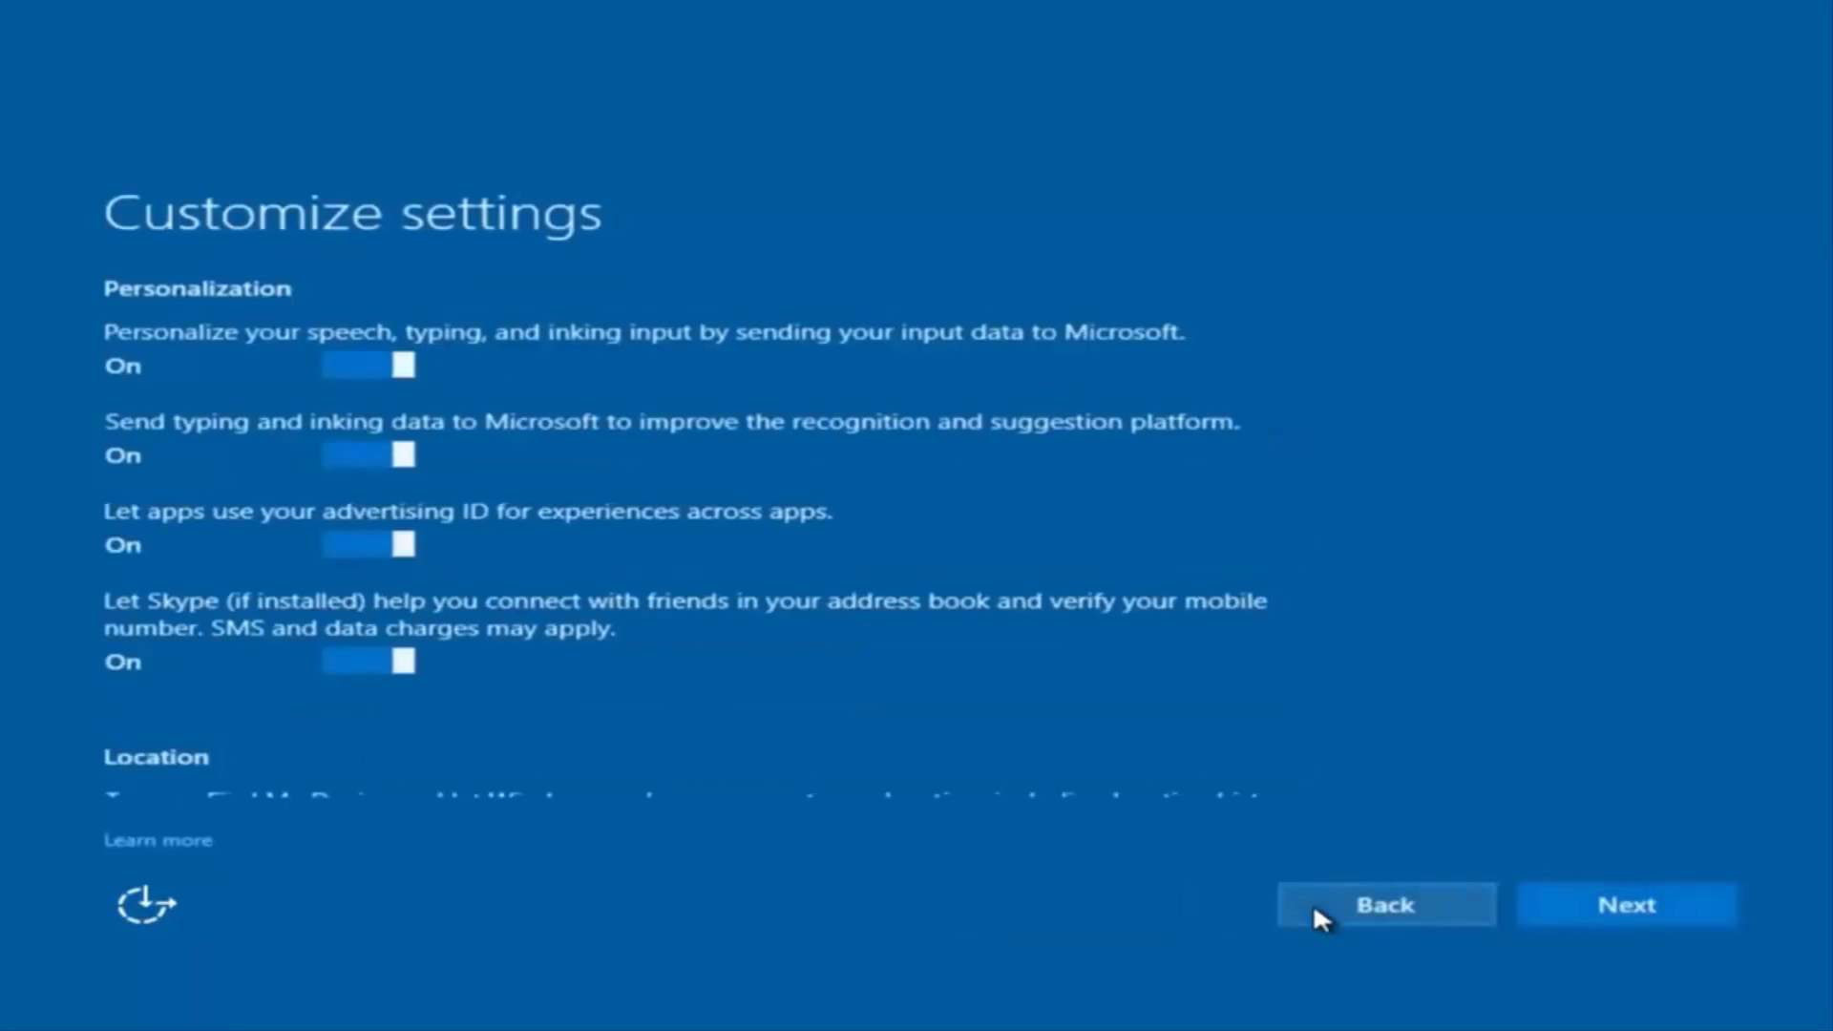
{"action": "scroll", "coordinate": [442, 426], "scroll_direction": "down", "scroll_amount": 2}
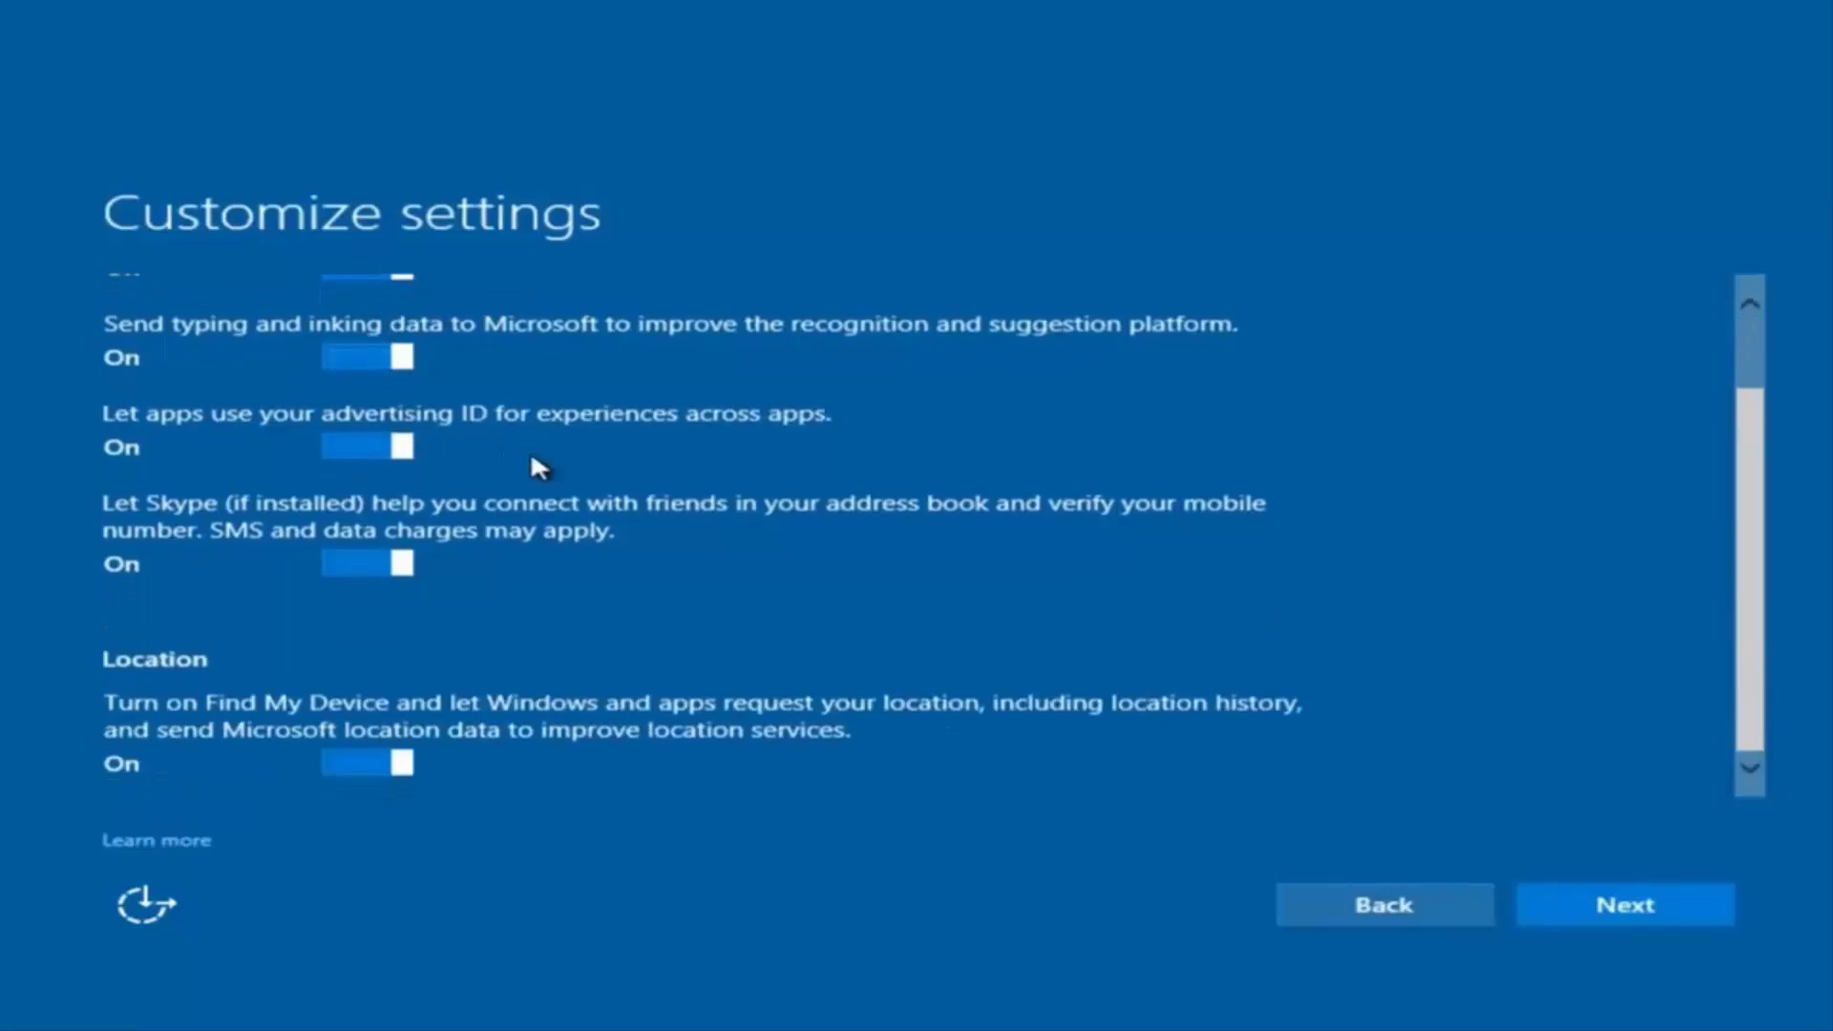
{"action": "scroll", "coordinate": [530, 467], "scroll_direction": "up", "scroll_amount": 1}
{"action": "scroll", "coordinate": [529, 485], "scroll_direction": "up", "scroll_amount": 1}
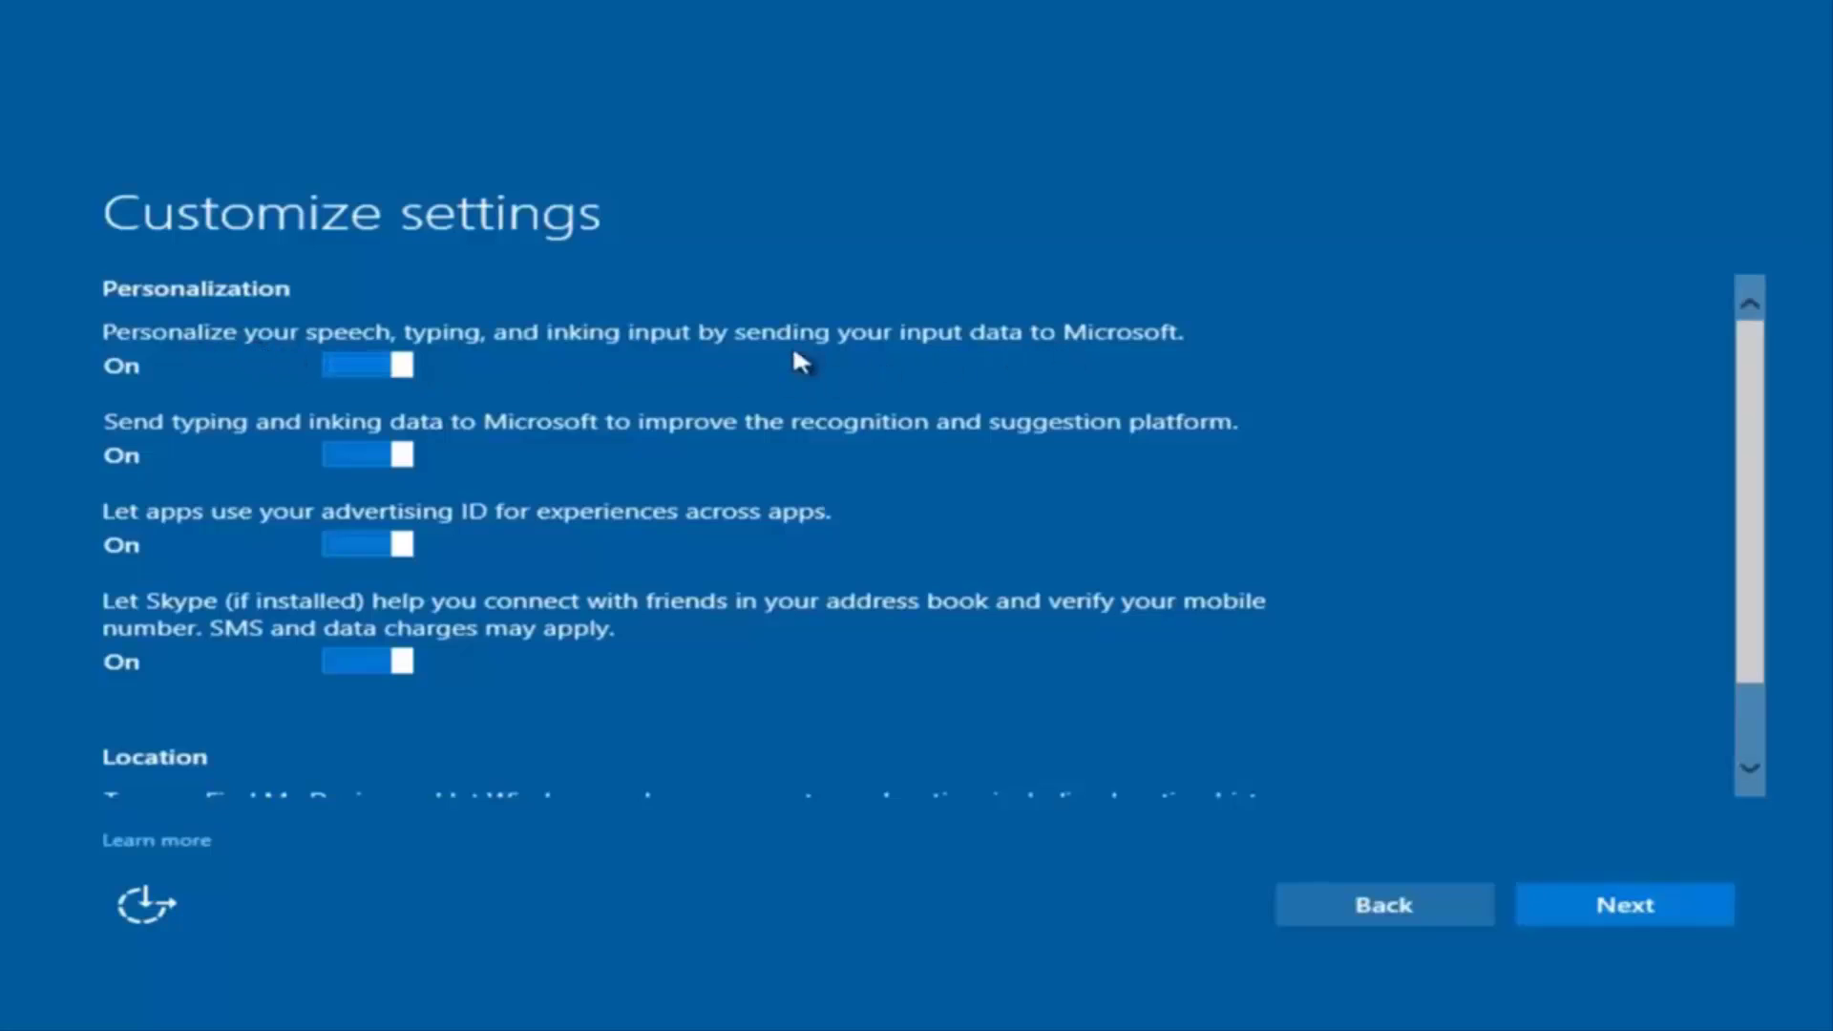
{"action": "left_click", "coordinate": [374, 361]}
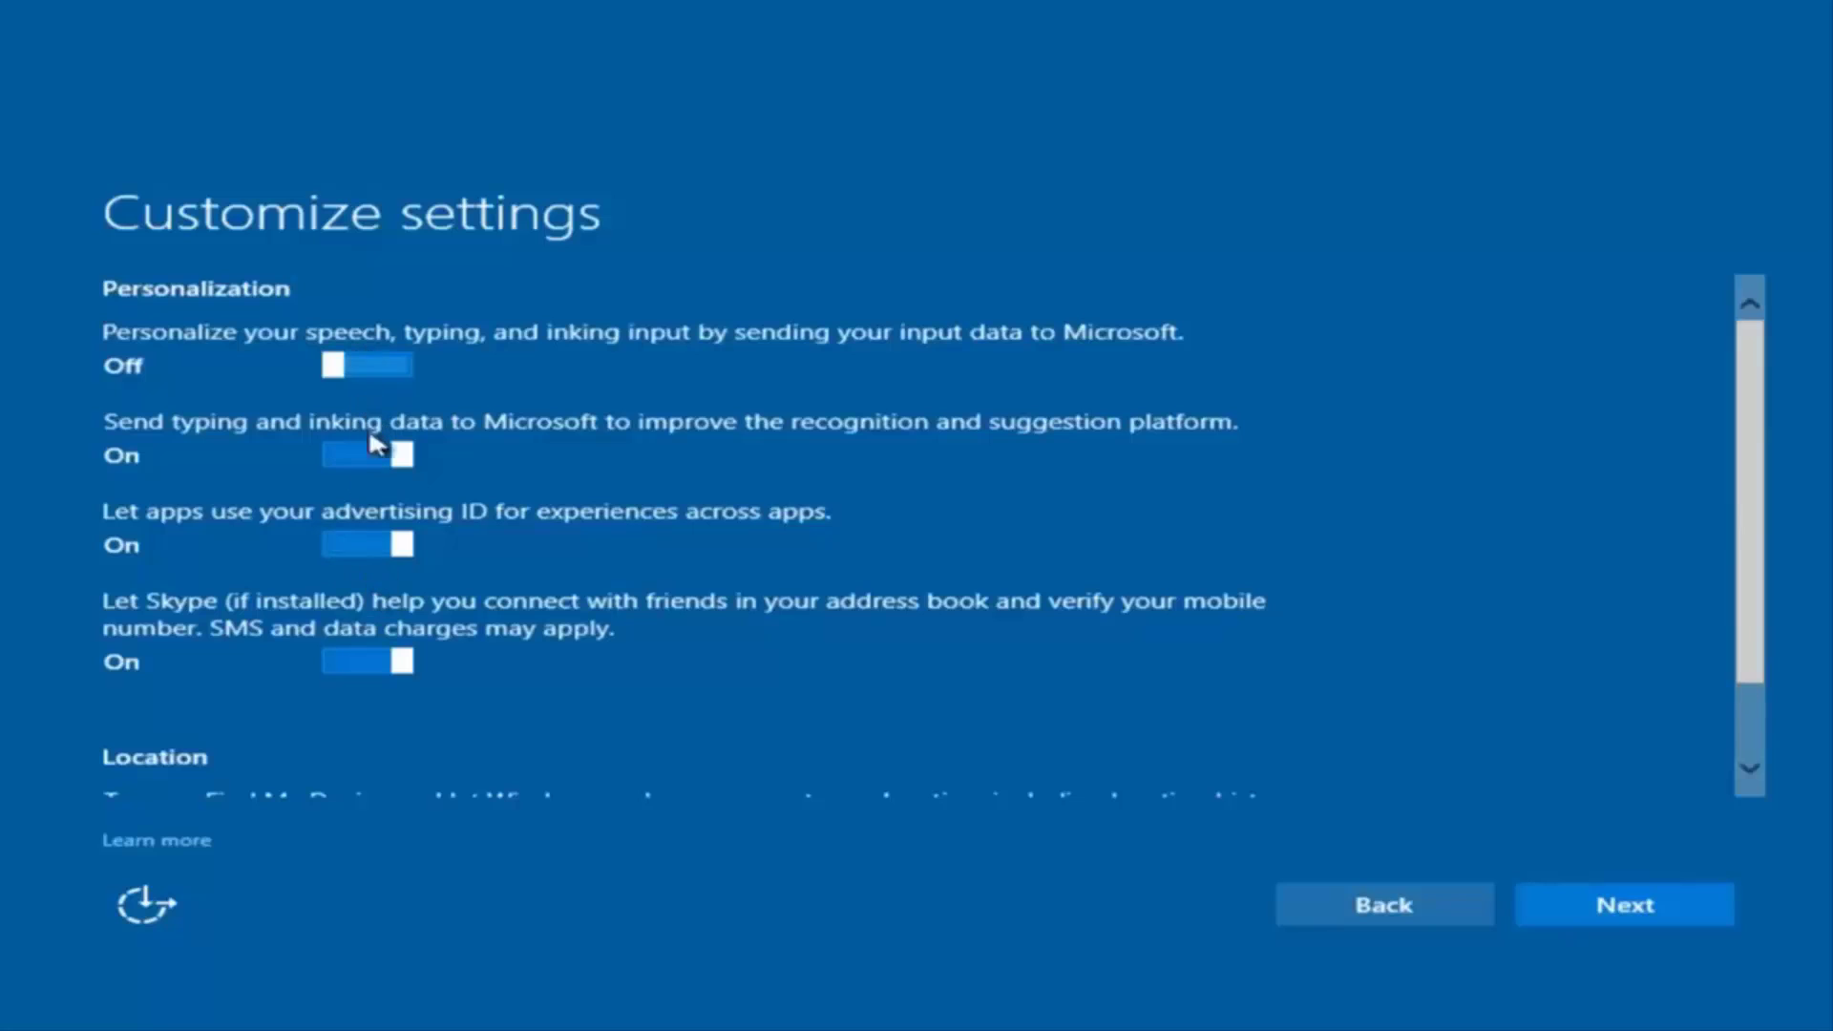
Leave the remaining privacy settings unchanged through the browser, protection and update page
{"action": "scroll", "coordinate": [361, 554], "scroll_direction": "down", "scroll_amount": 1}
{"action": "scroll", "coordinate": [346, 615], "scroll_direction": "up", "scroll_amount": 1}
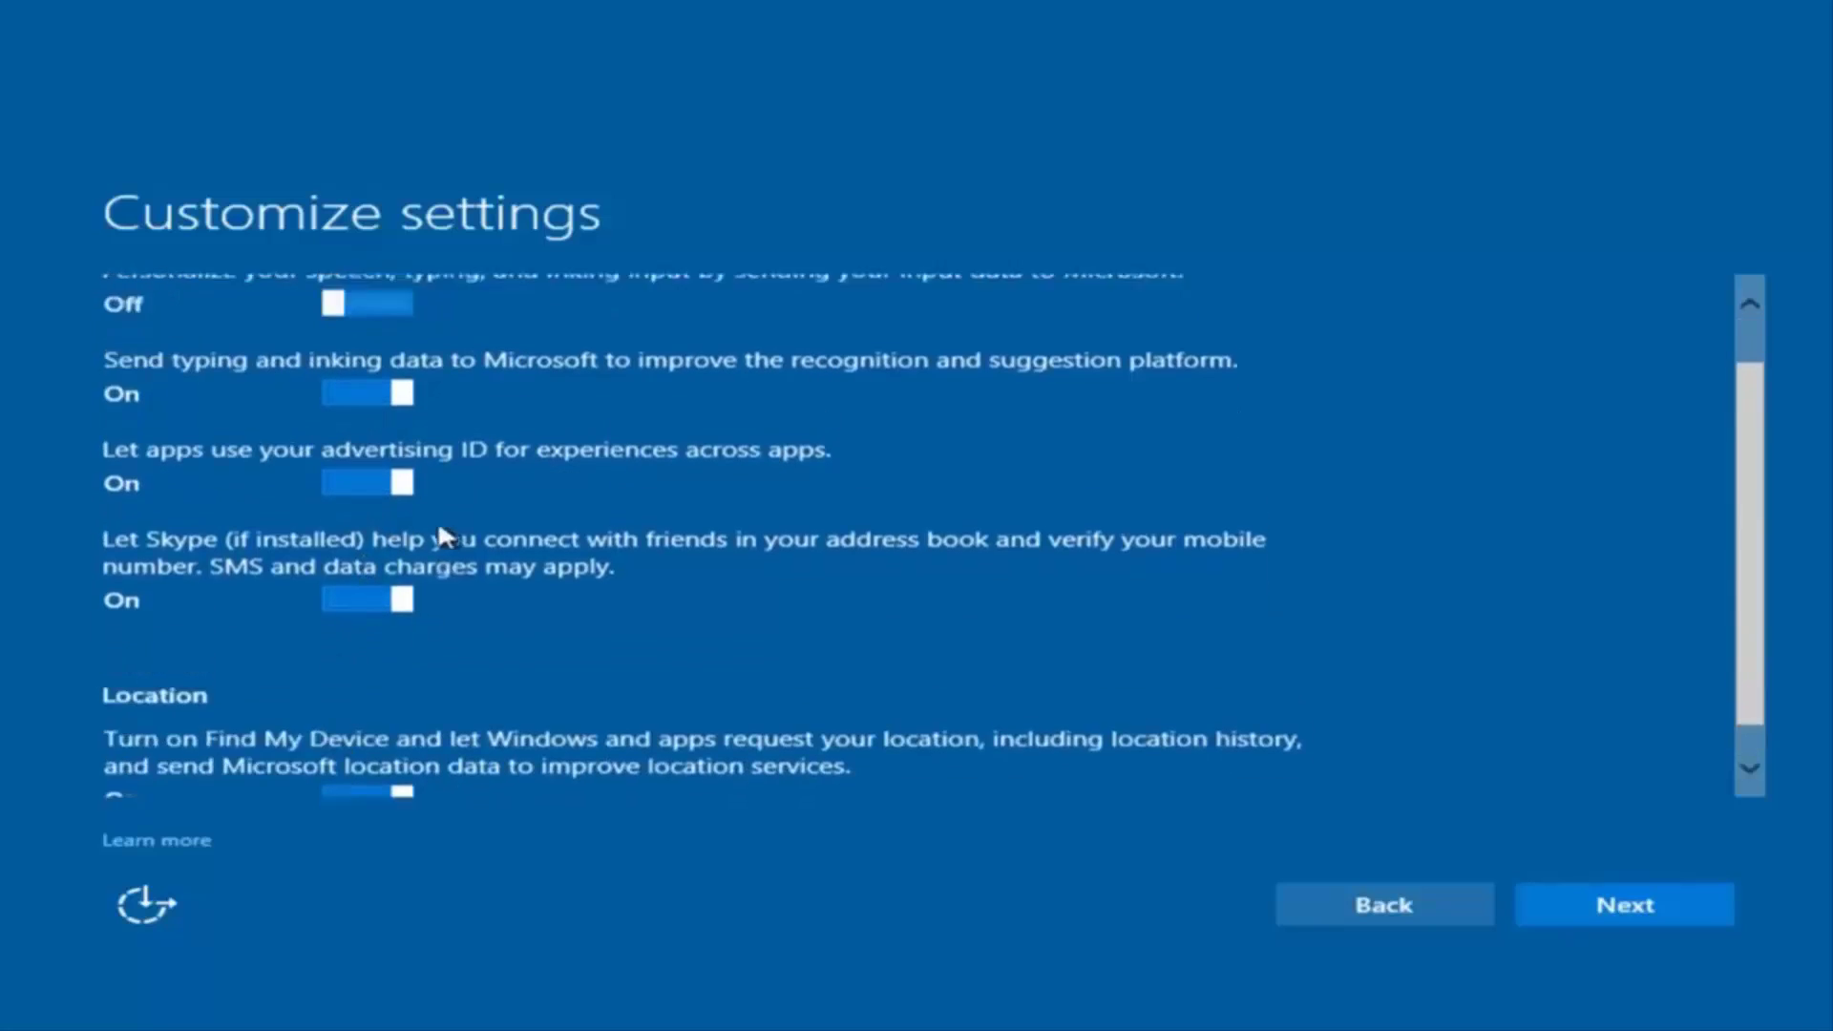
{"action": "scroll", "coordinate": [427, 691], "scroll_direction": "down", "scroll_amount": 1}
{"action": "scroll", "coordinate": [430, 396], "scroll_direction": "up", "scroll_amount": 1}
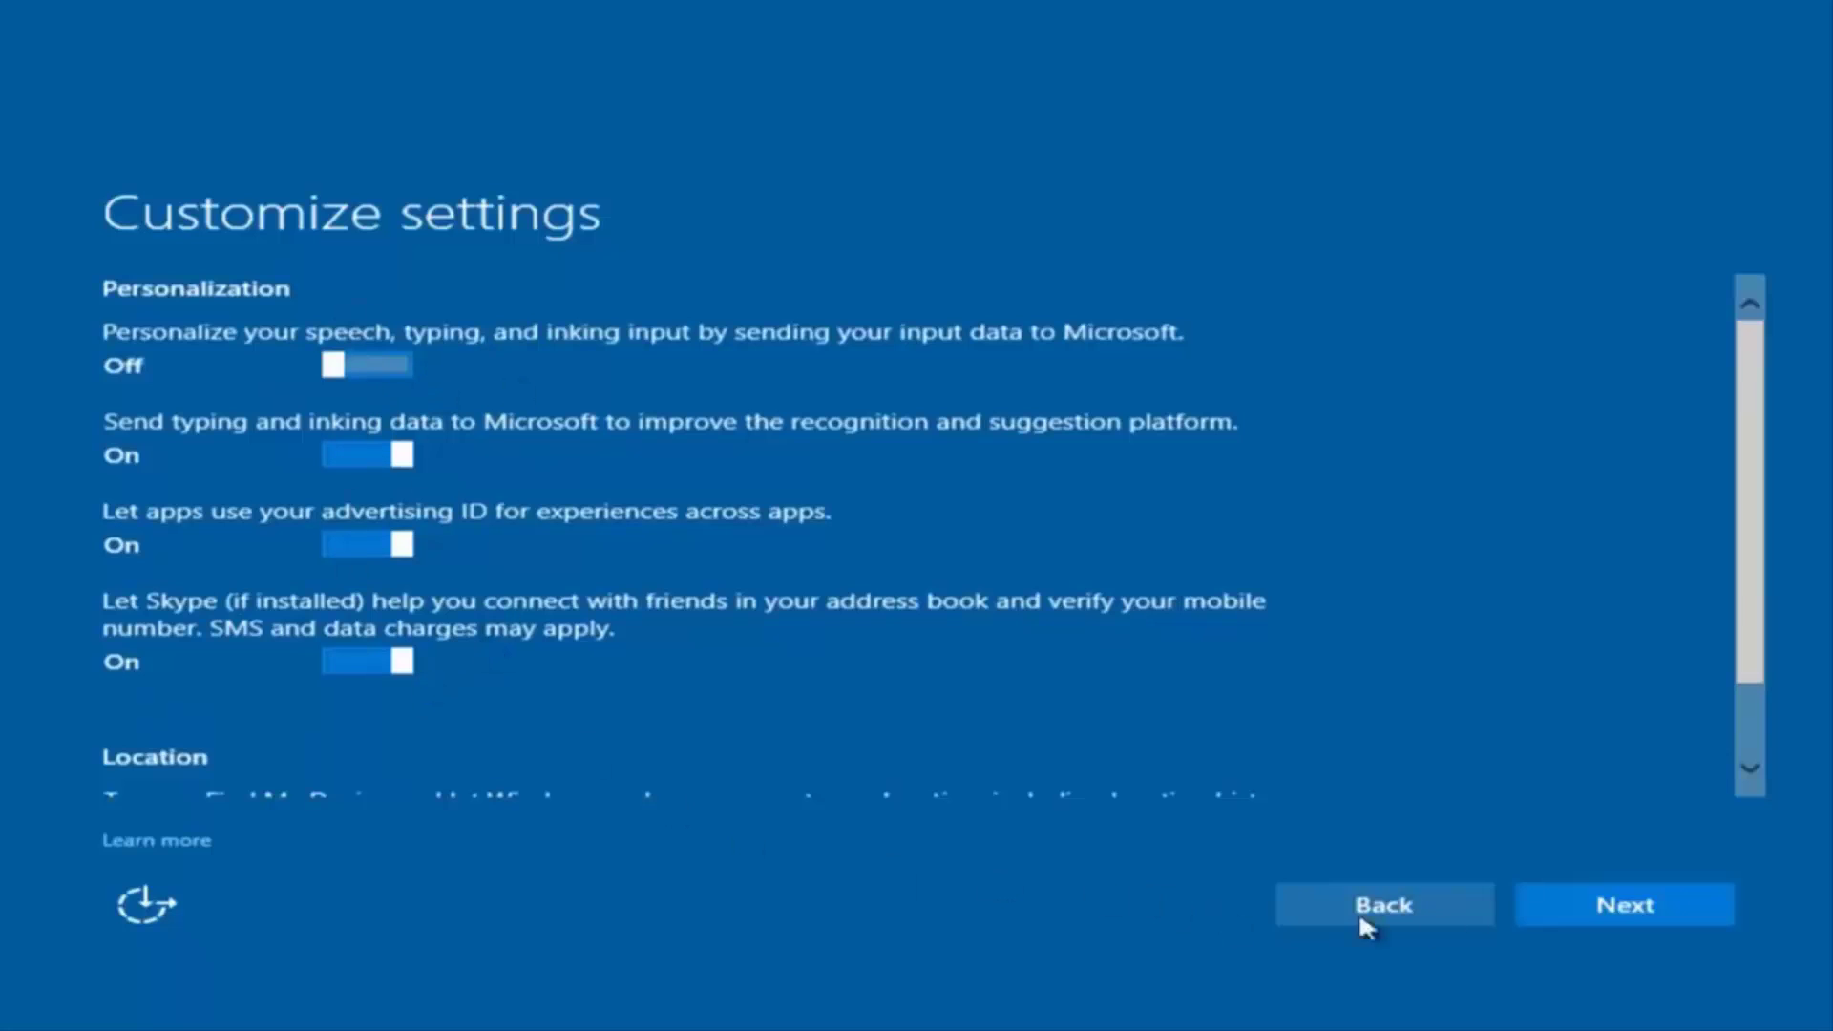
{"action": "left_click", "coordinate": [1600, 915]}
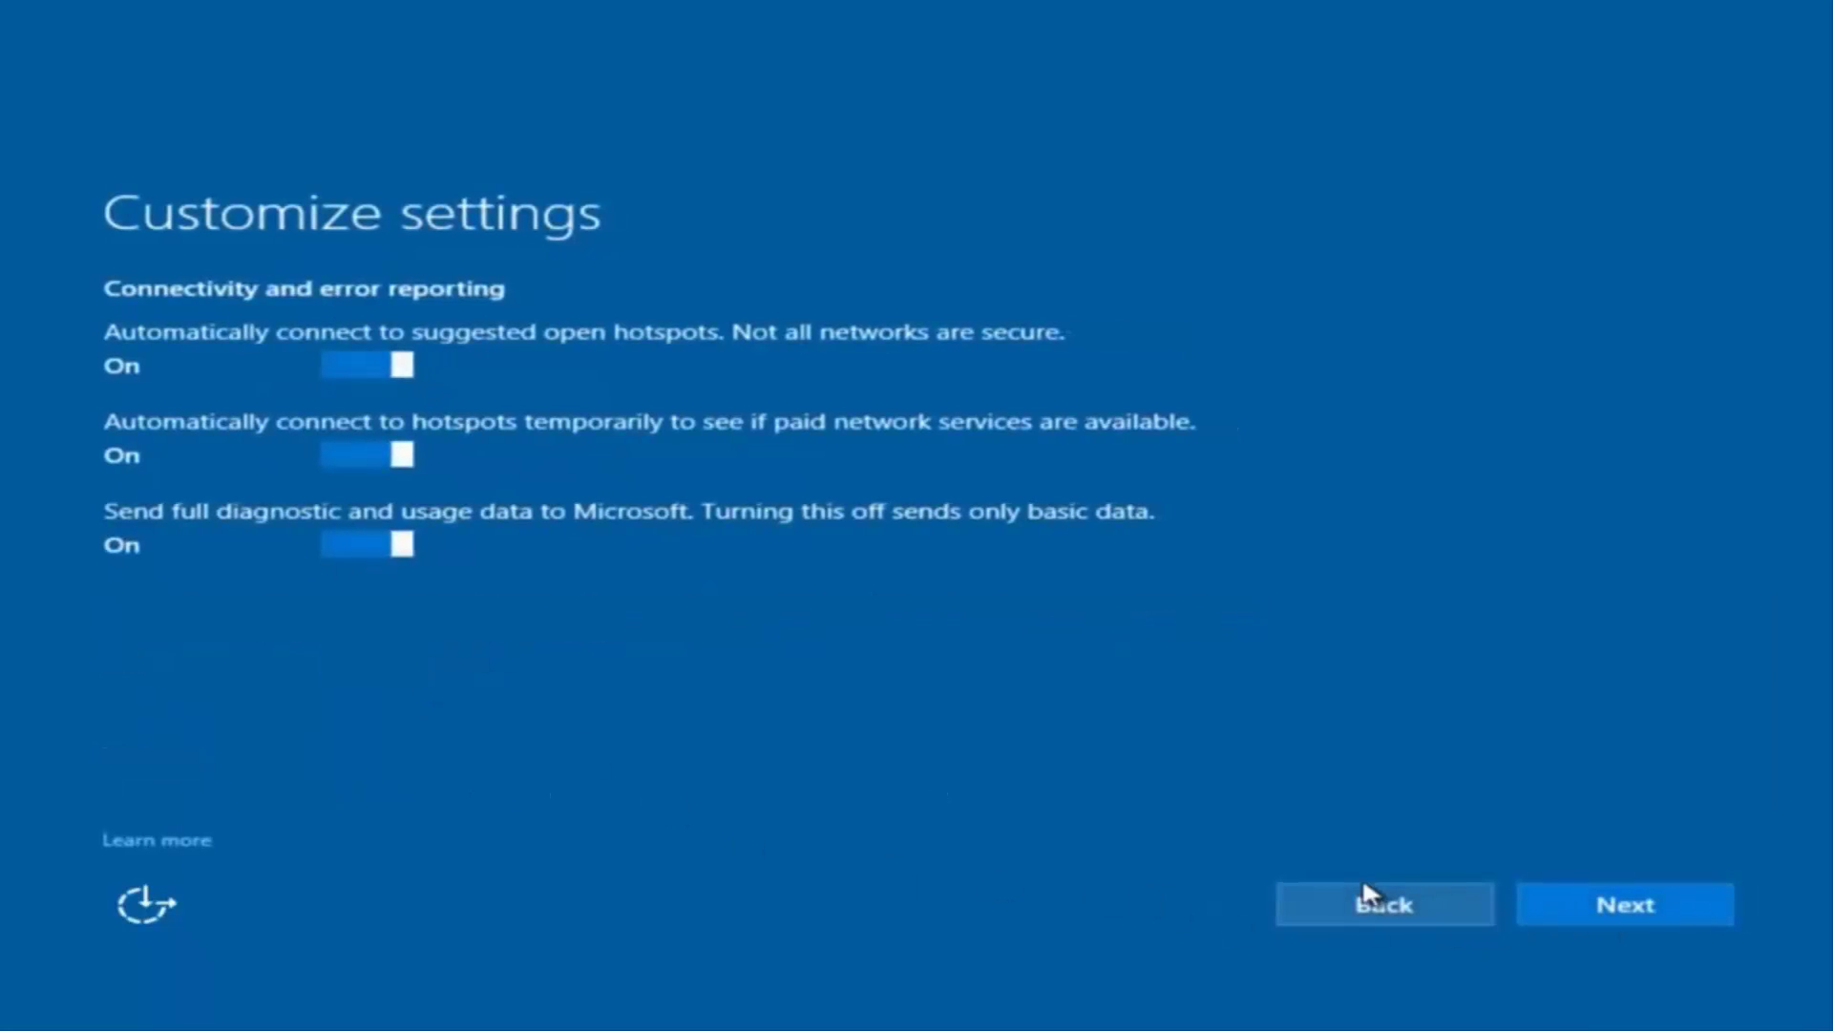
{"action": "left_click", "coordinate": [1624, 909]}
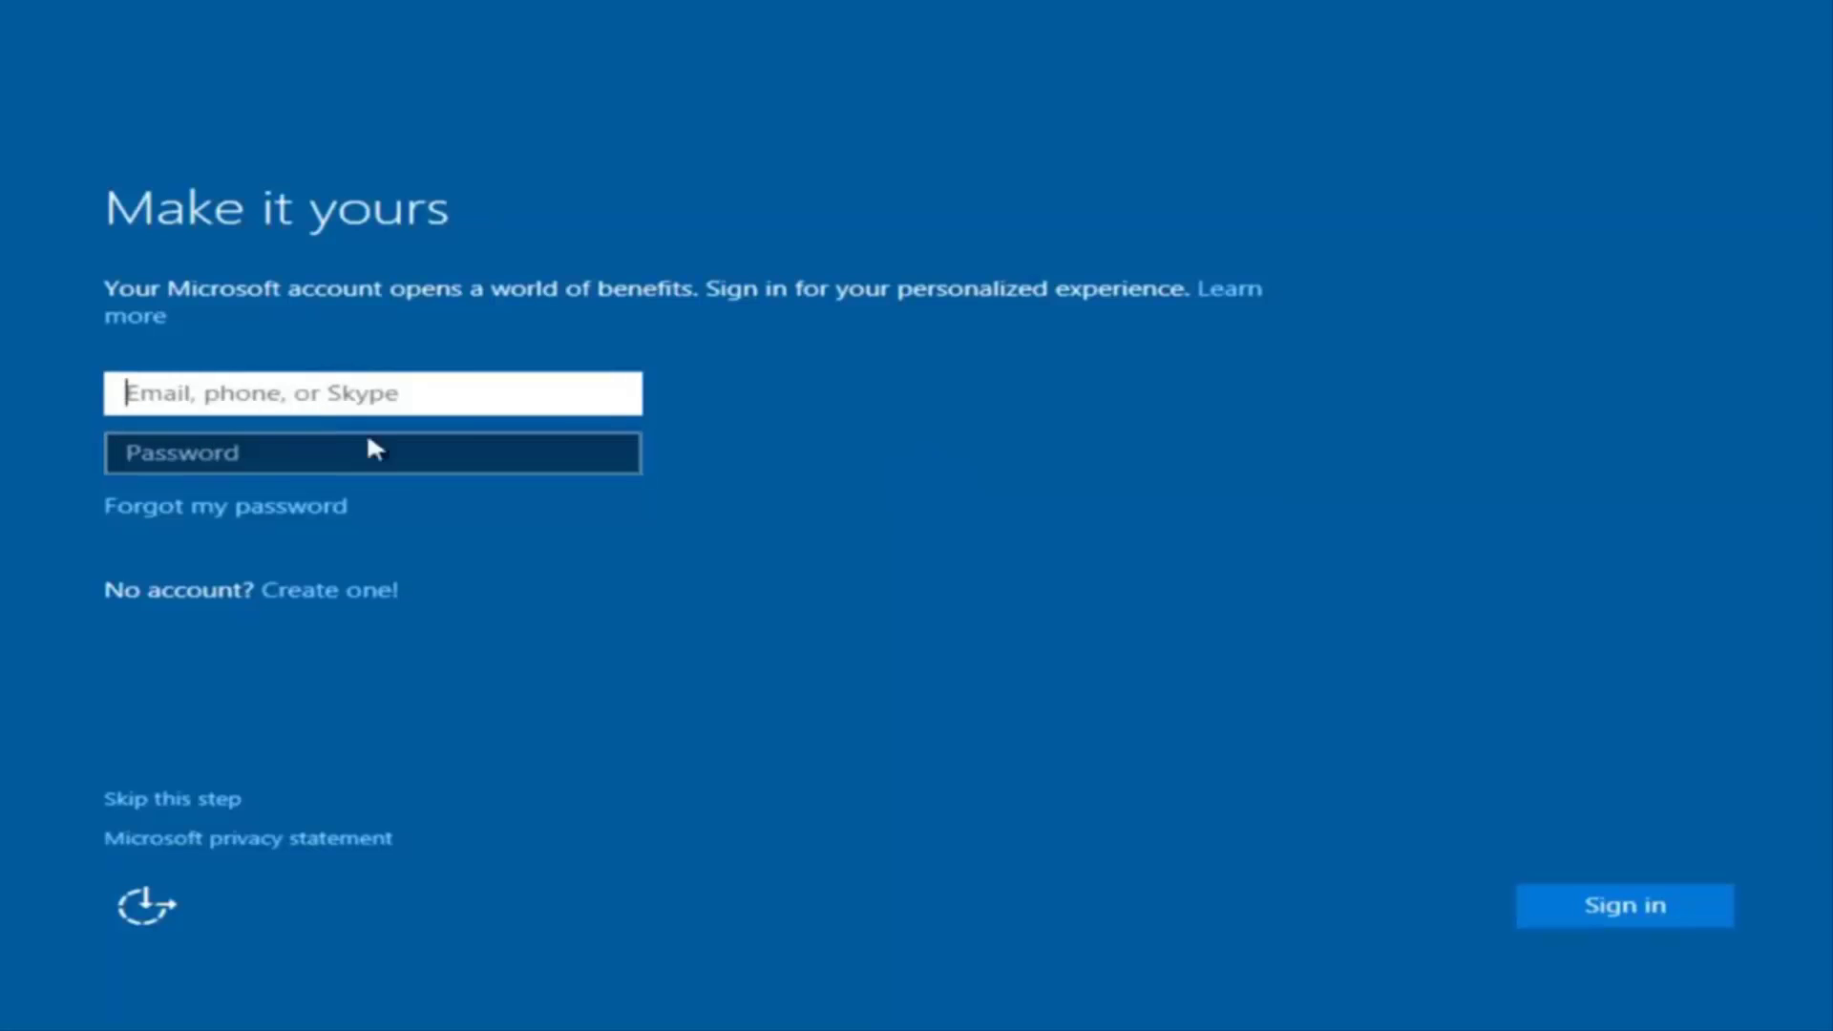
Skip the Microsoft account and enter the local user name 'example'
{"action": "left_click", "coordinate": [420, 355]}
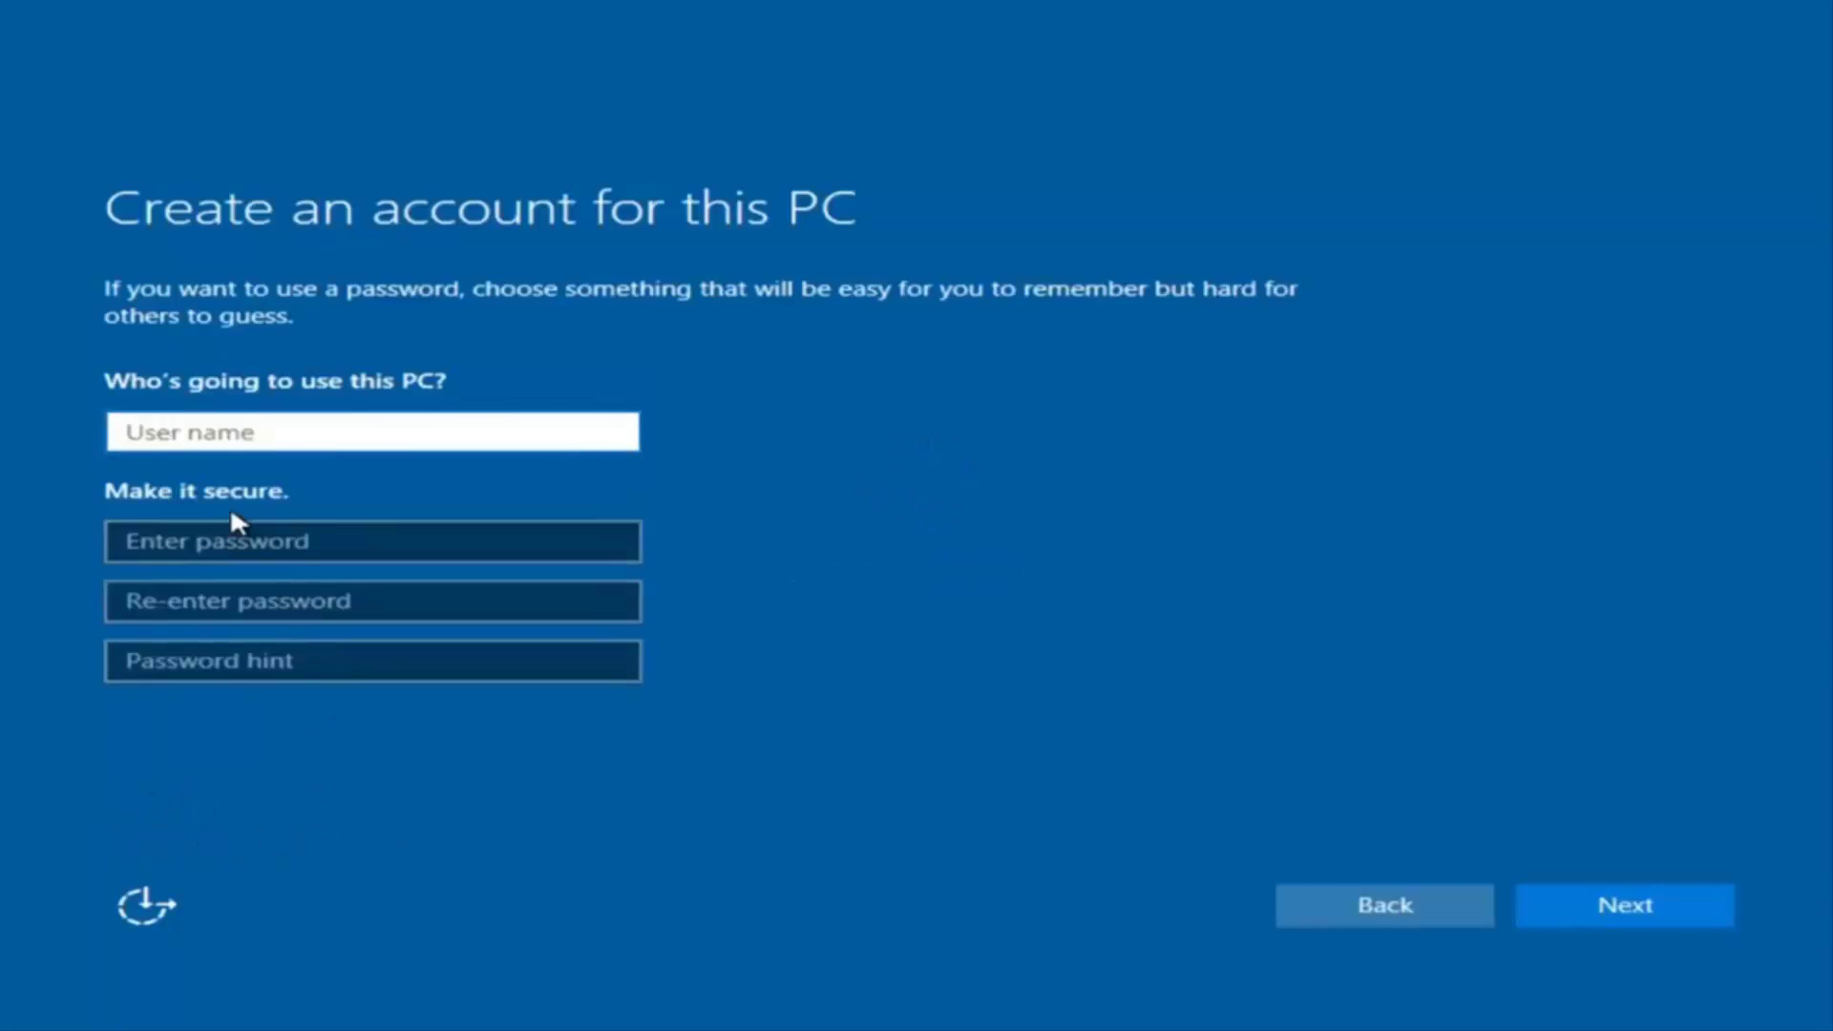
{"action": "type", "text": "exam[p"}
{"action": "key", "text": "BackSpace"}
{"action": "key", "text": "BackSpace"}
{"action": "type", "text": "[p"}
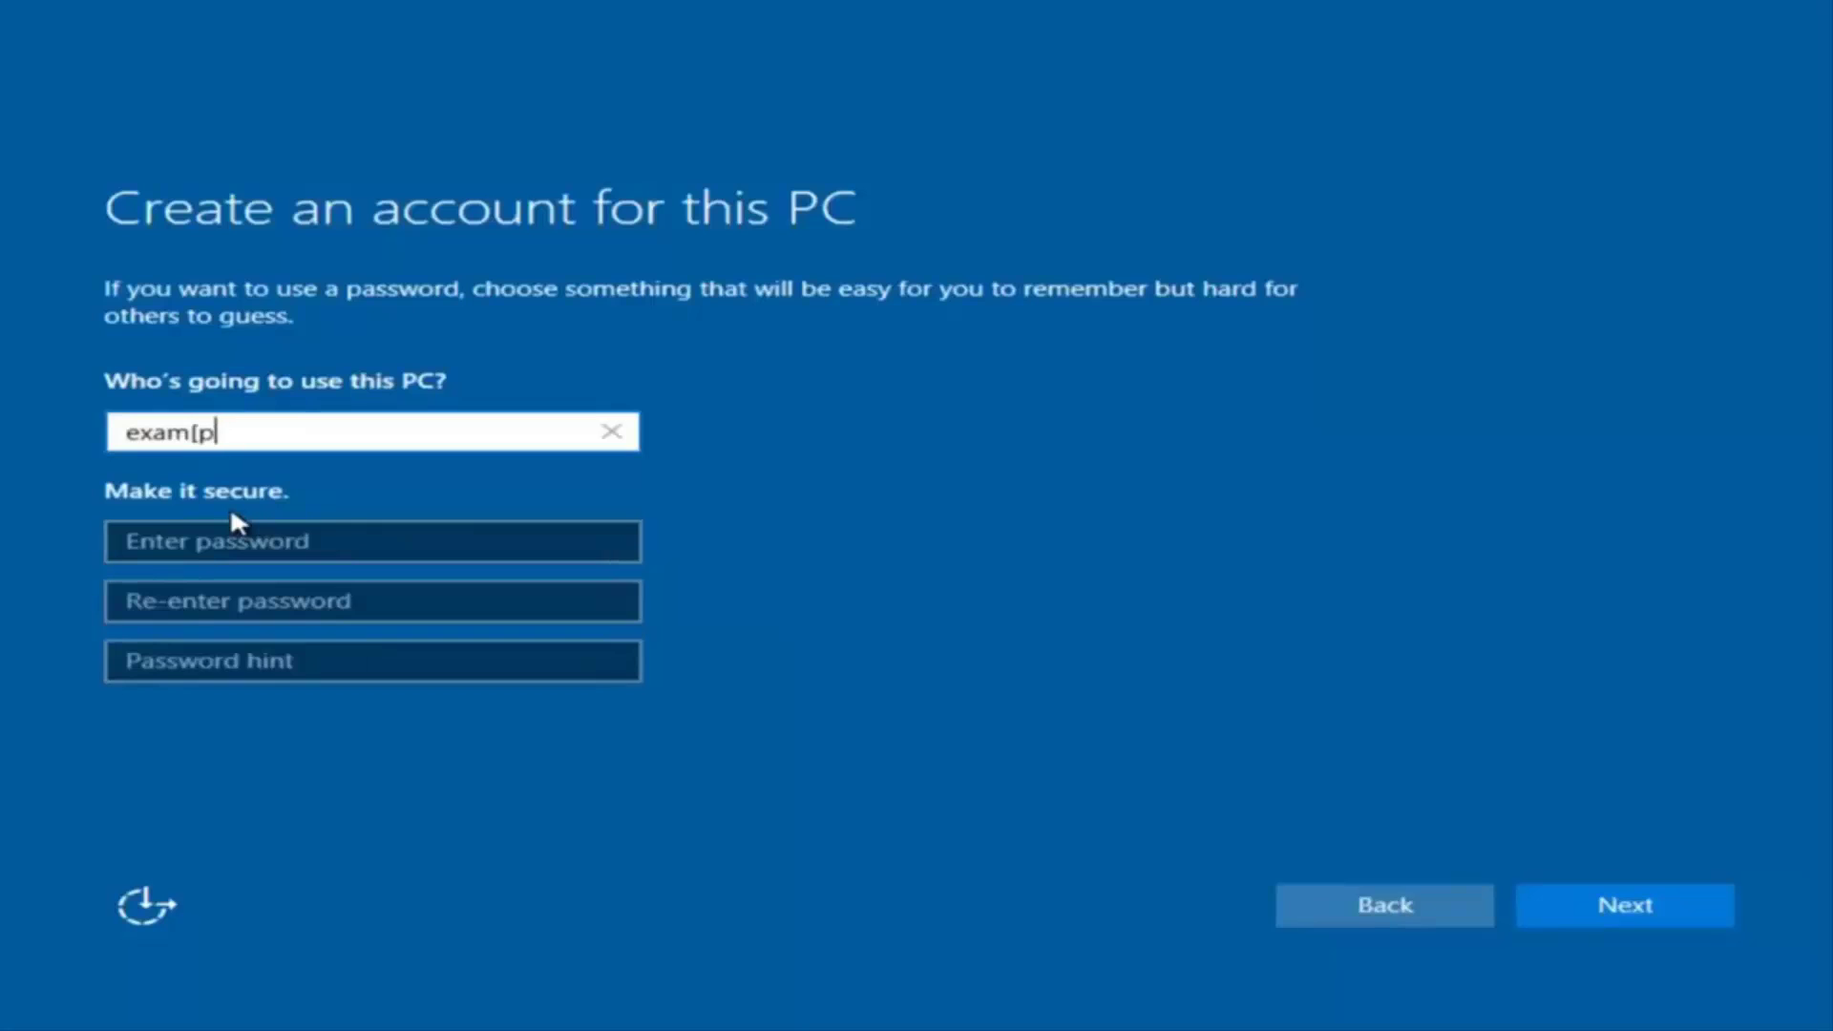
{"action": "key", "text": "BackSpace"}
{"action": "key", "text": "BackSpace"}
{"action": "type", "text": "ple"}
Set and confirm the account password, add the hint 'pass', and create the account
{"action": "left_click", "coordinate": [227, 542]}
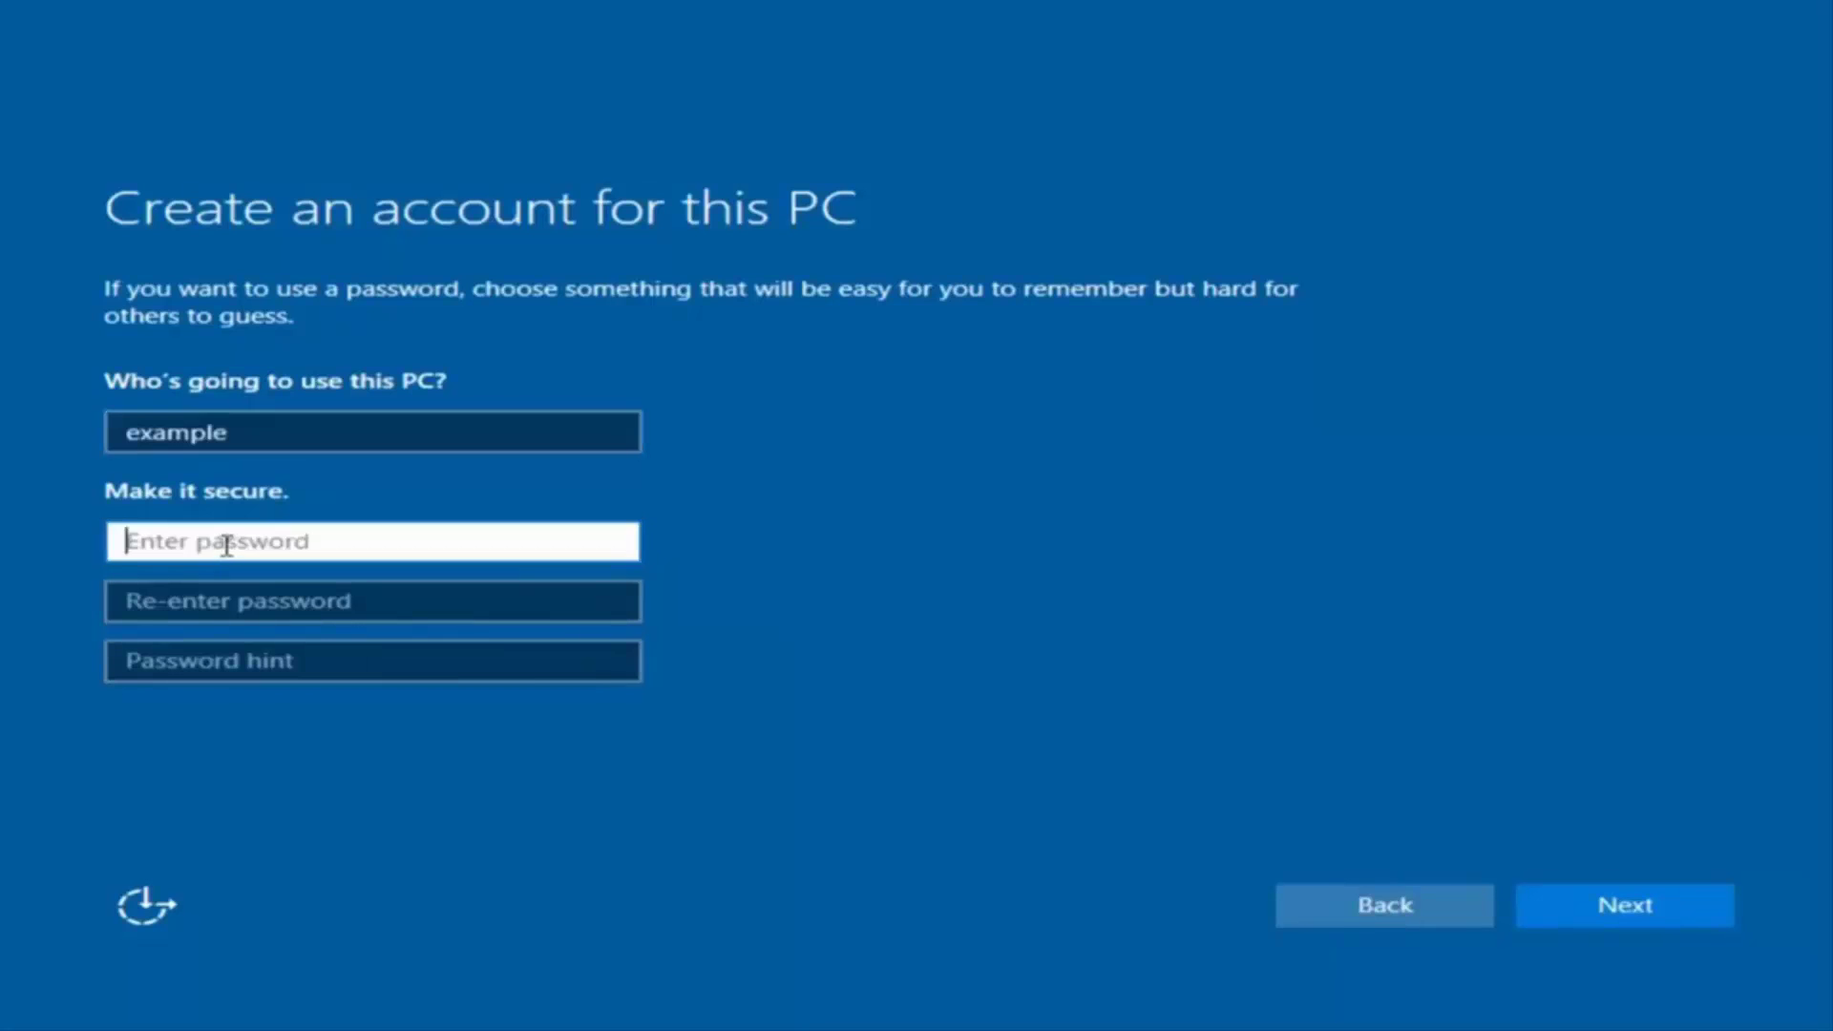
{"action": "type", "text": "•••••••••"}
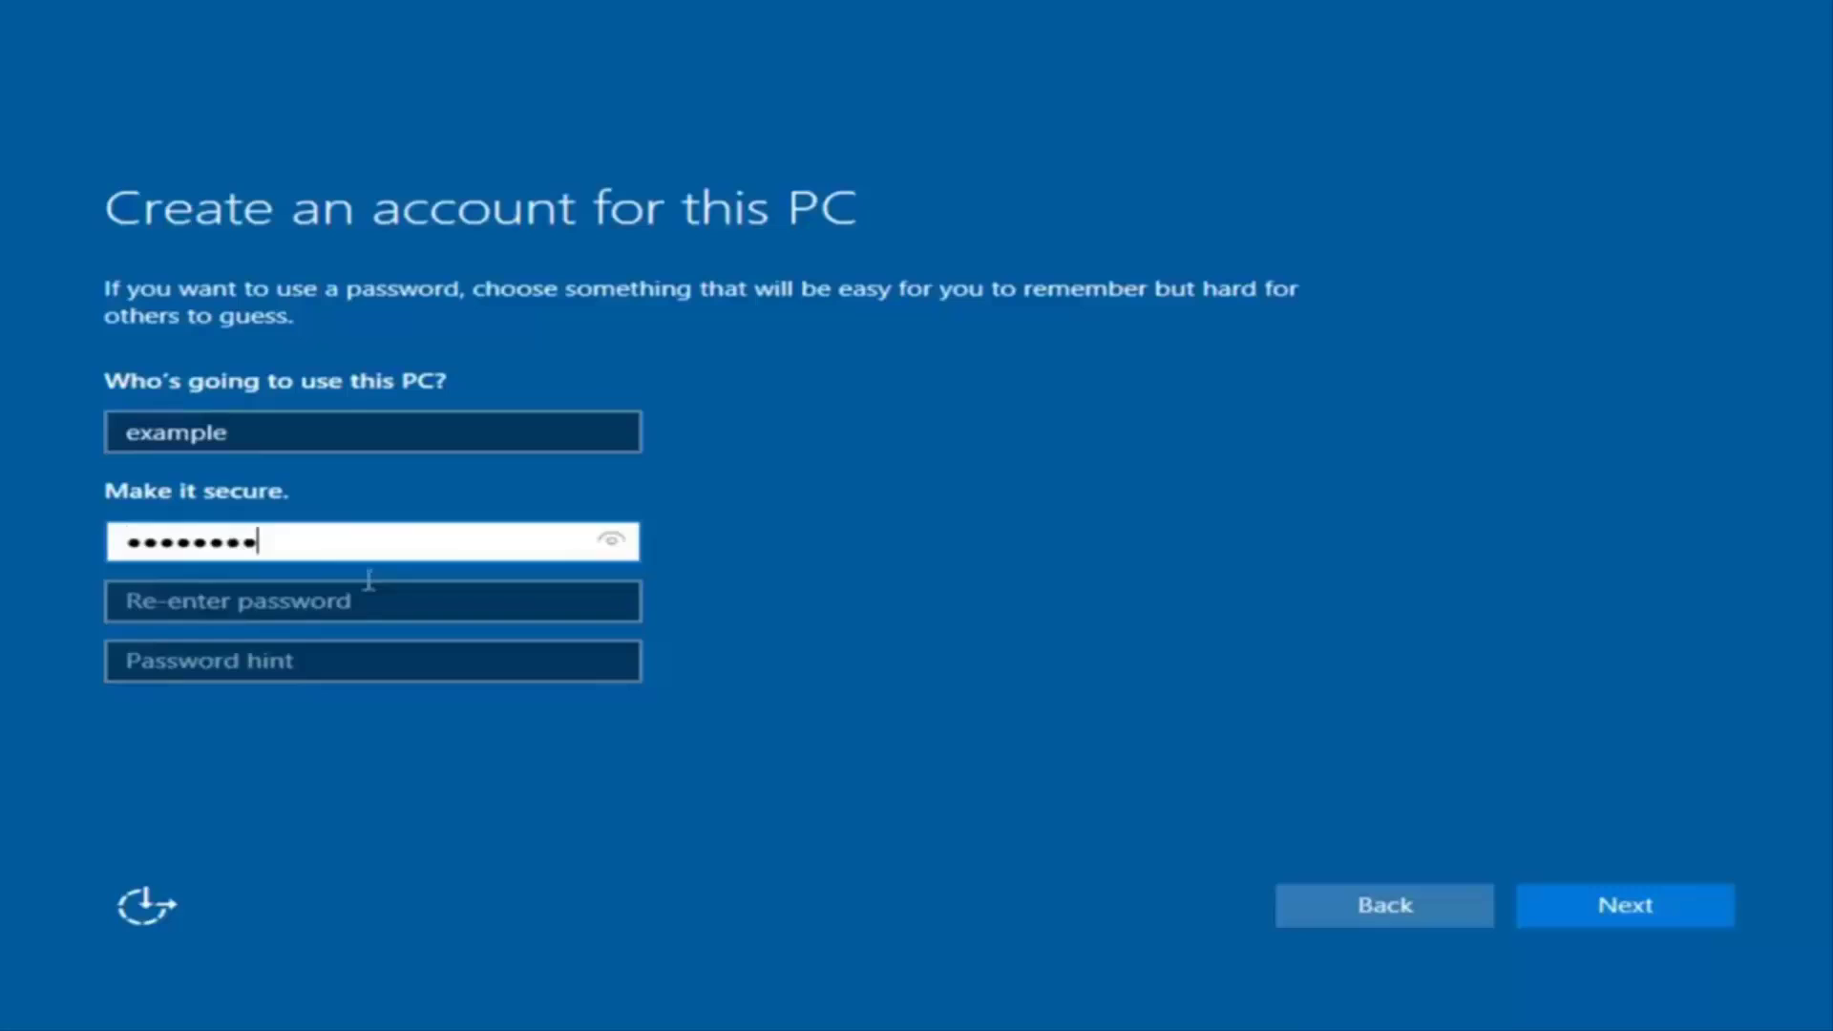
{"action": "left_click", "coordinate": [357, 599]}
{"action": "type", "text": "•••••••••"}
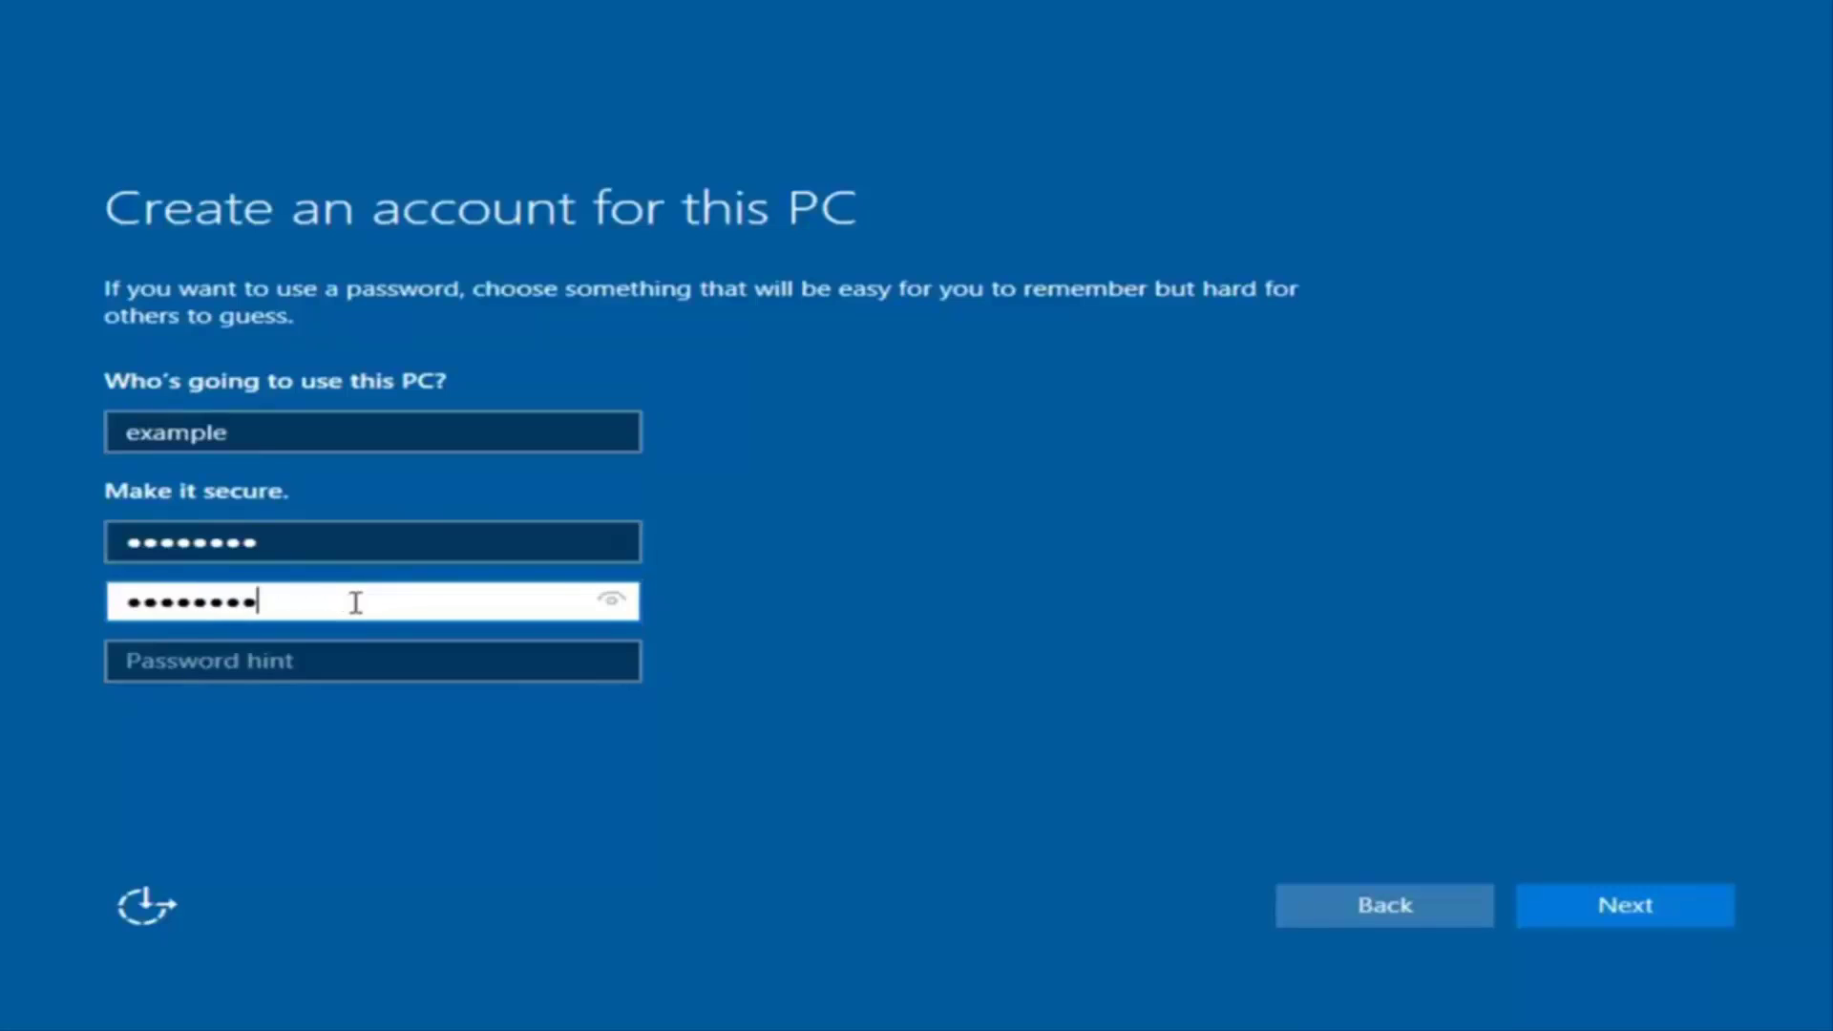
{"action": "left_click", "coordinate": [334, 659]}
{"action": "type", "text": "pass"}
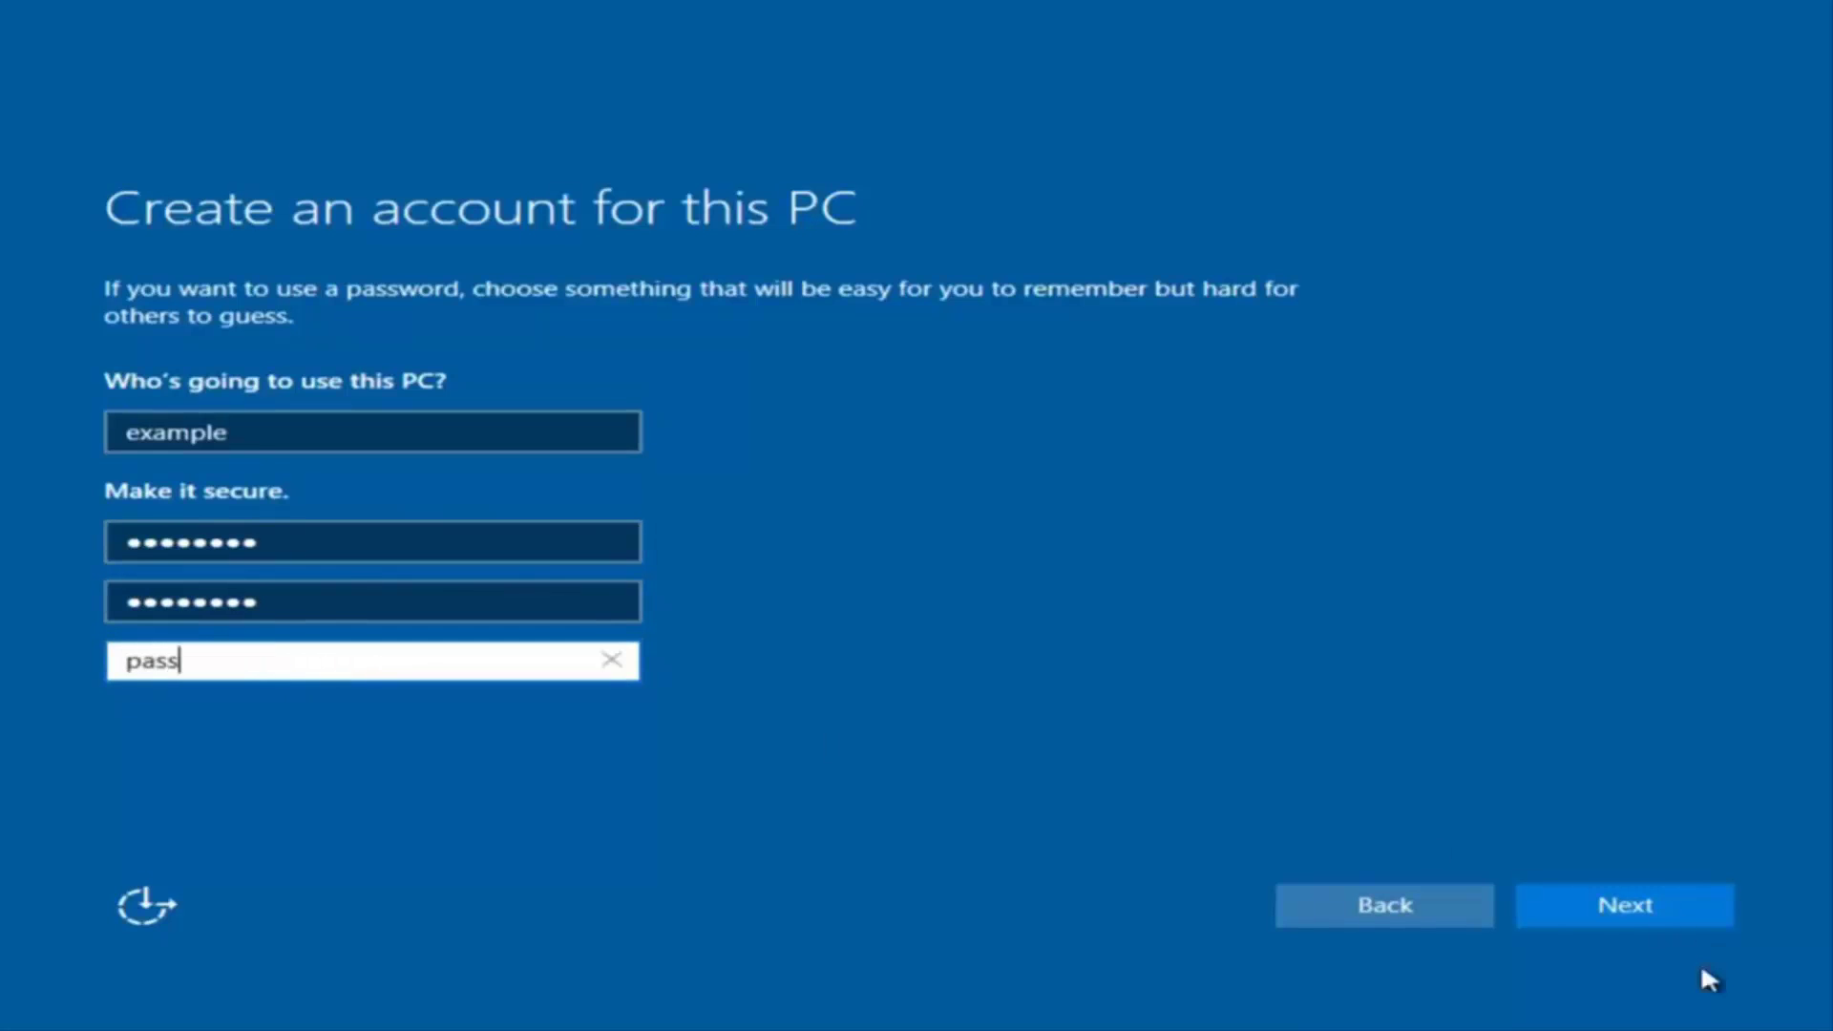
{"action": "left_click", "coordinate": [1653, 908]}
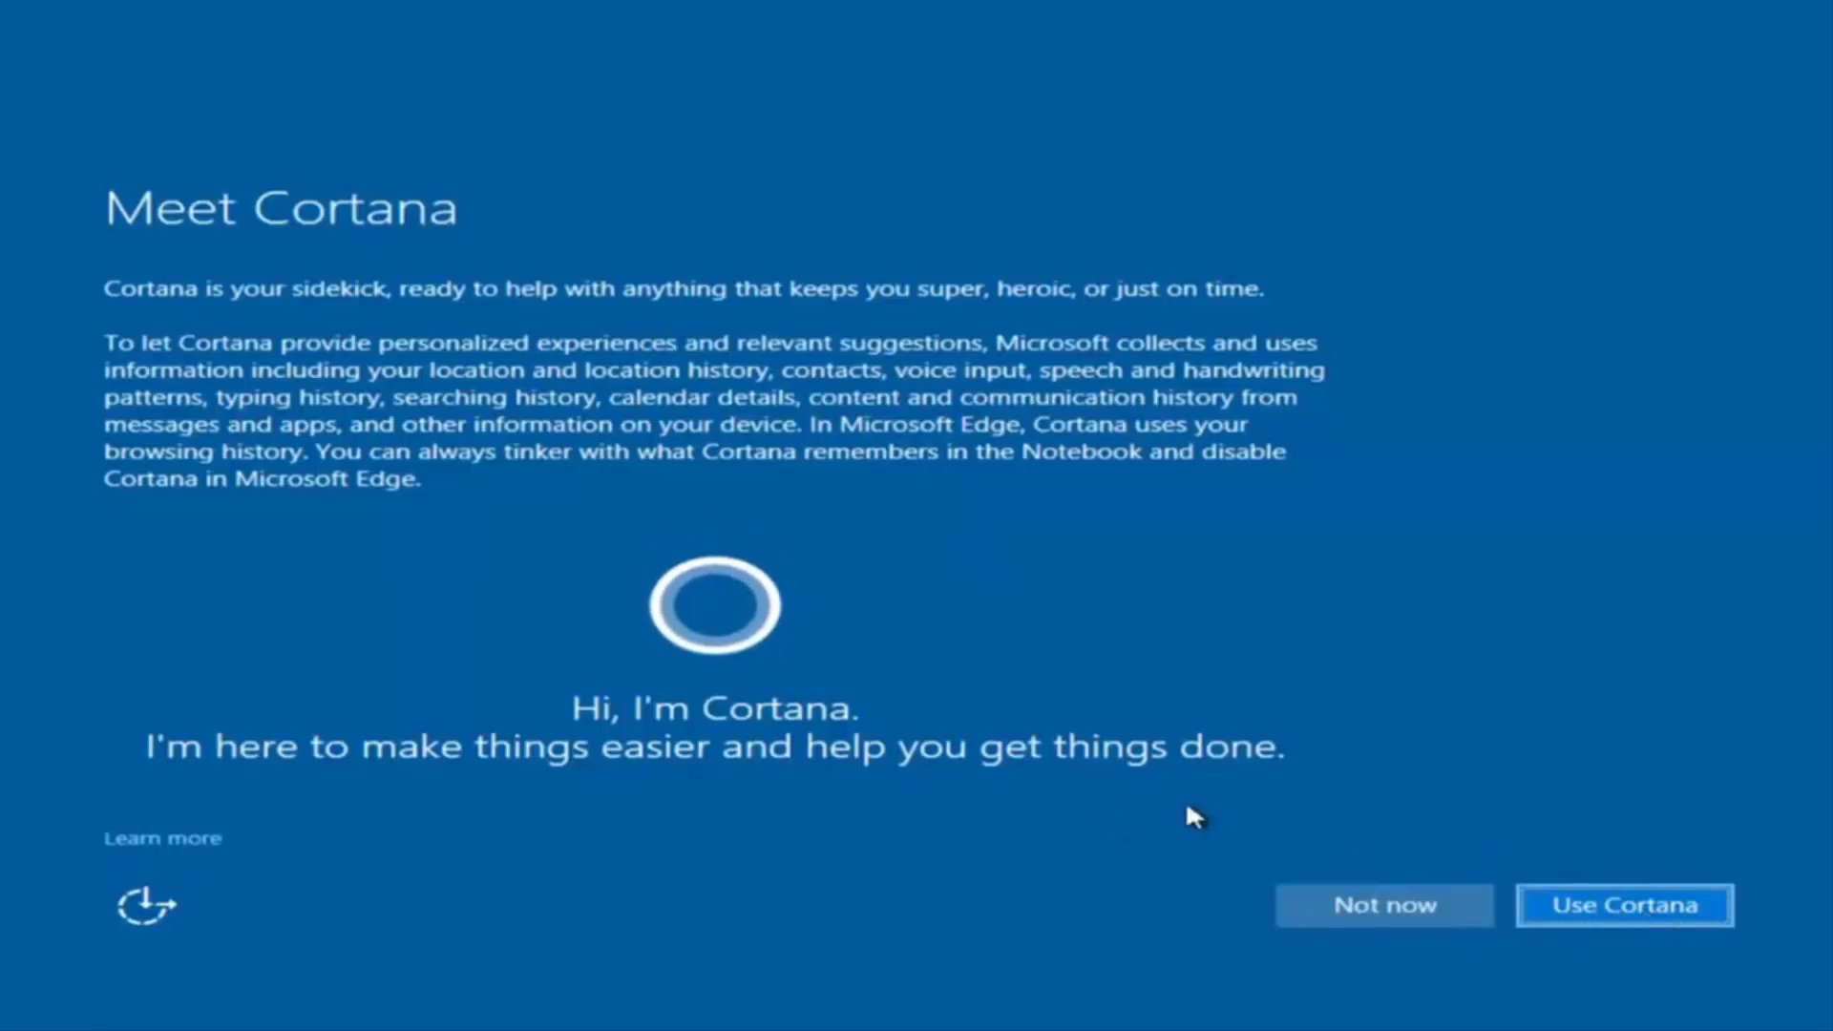
Choose Not now on the Meet Cortana page
{"action": "left_click", "coordinate": [1346, 902]}
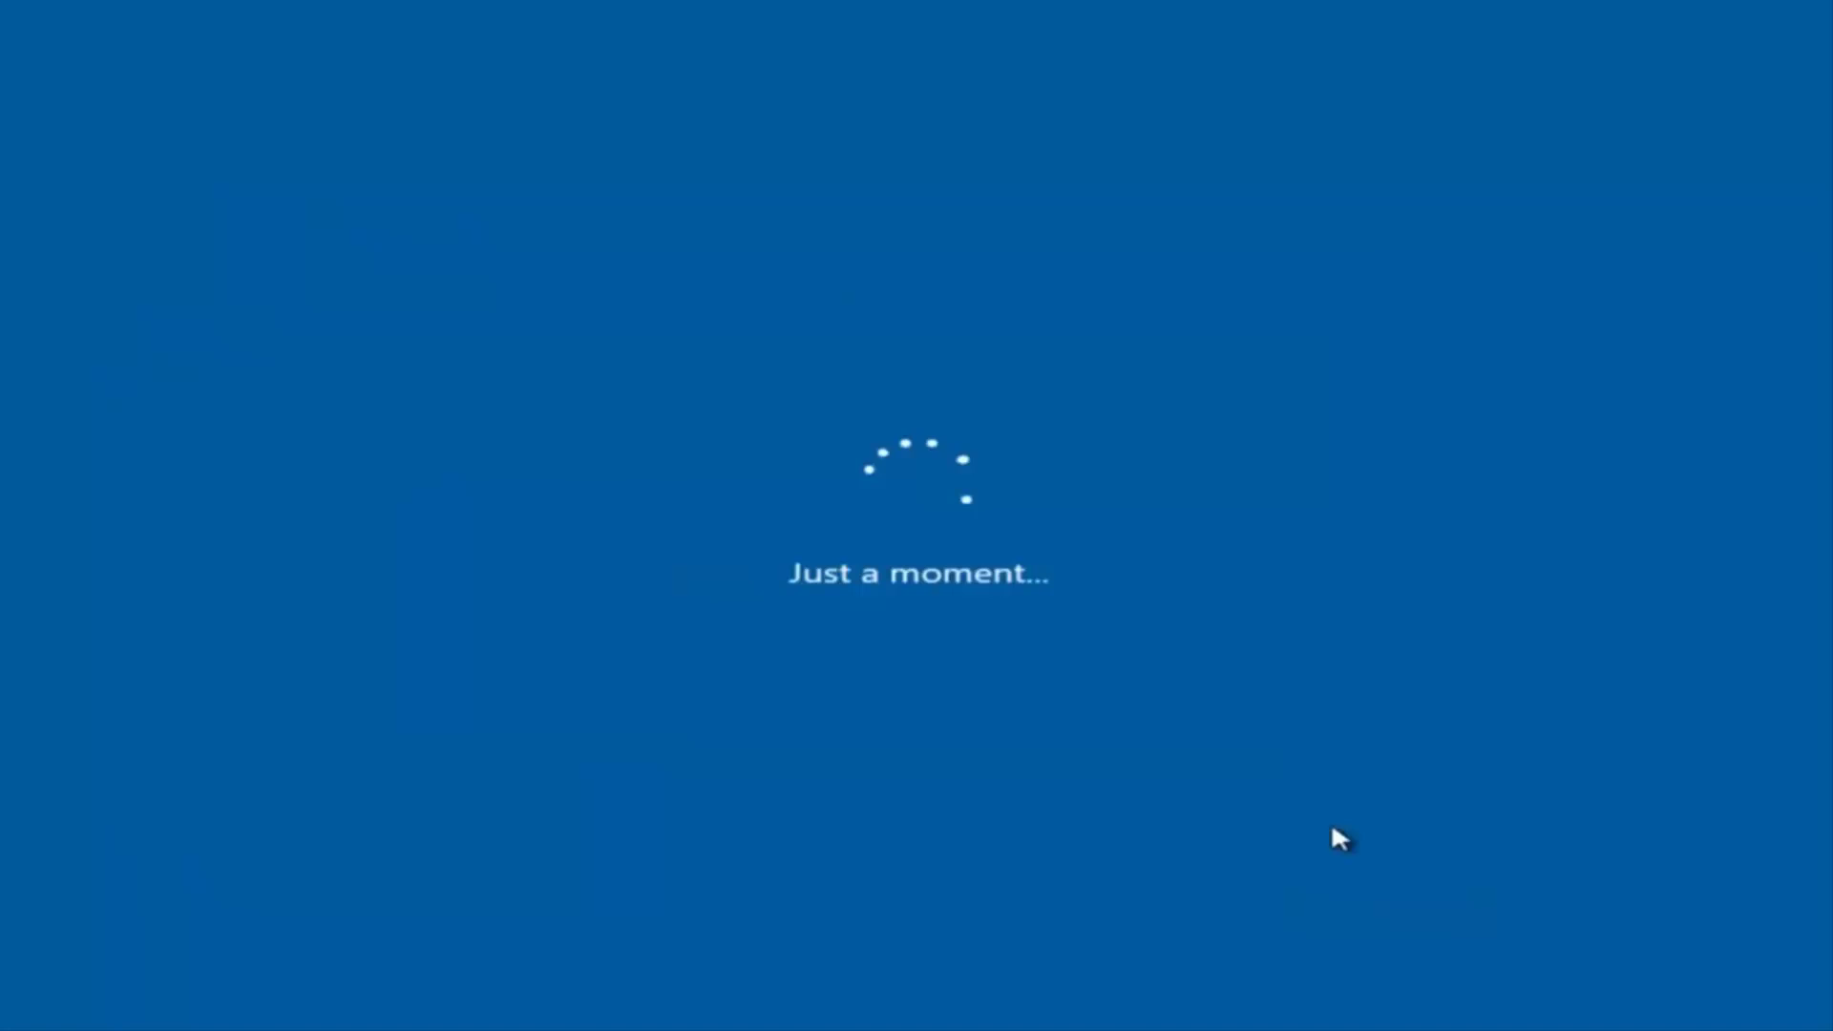